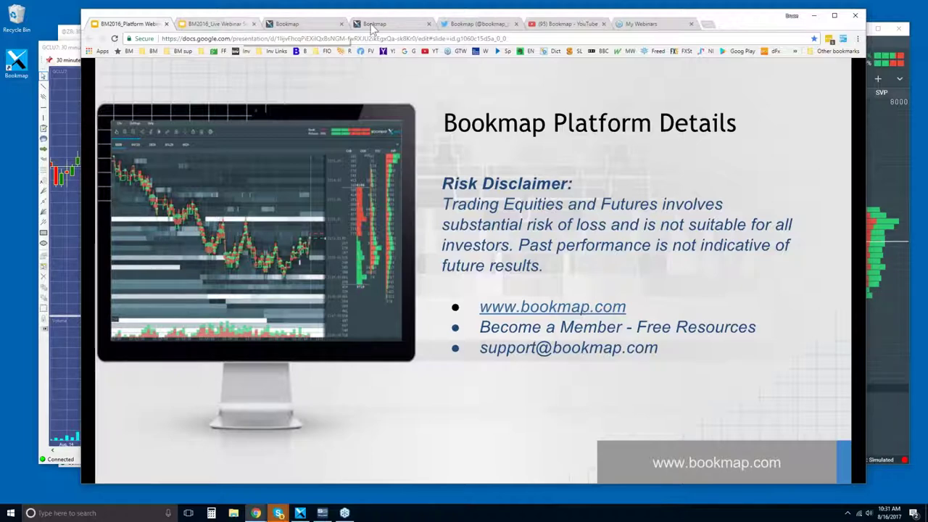
Step: Open the Bookmap website from the presentation and go to its Connectivity section to view the supported data providers
key(ctrl+3)
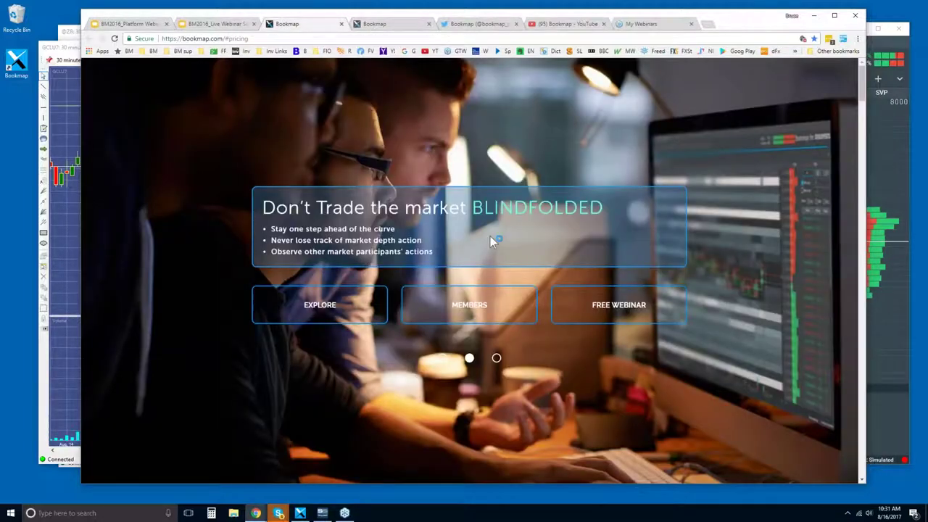
click(324, 307)
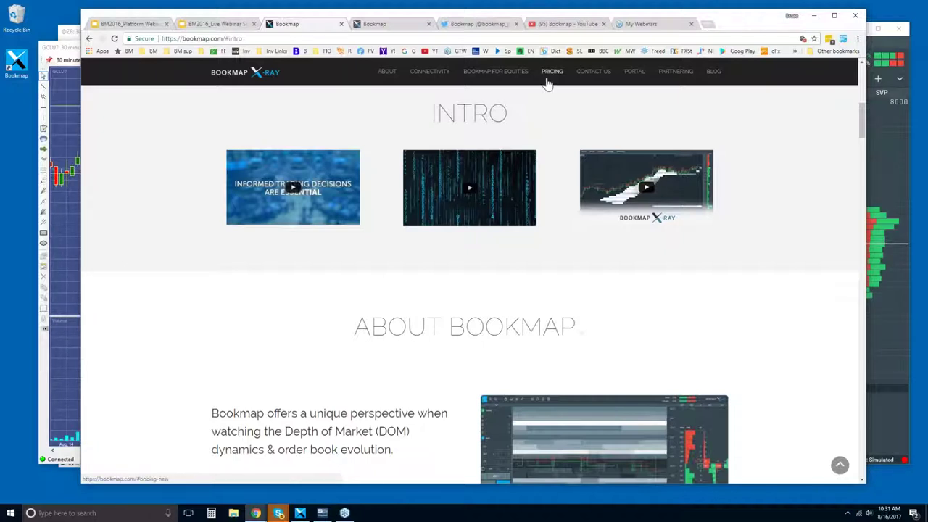
click(438, 72)
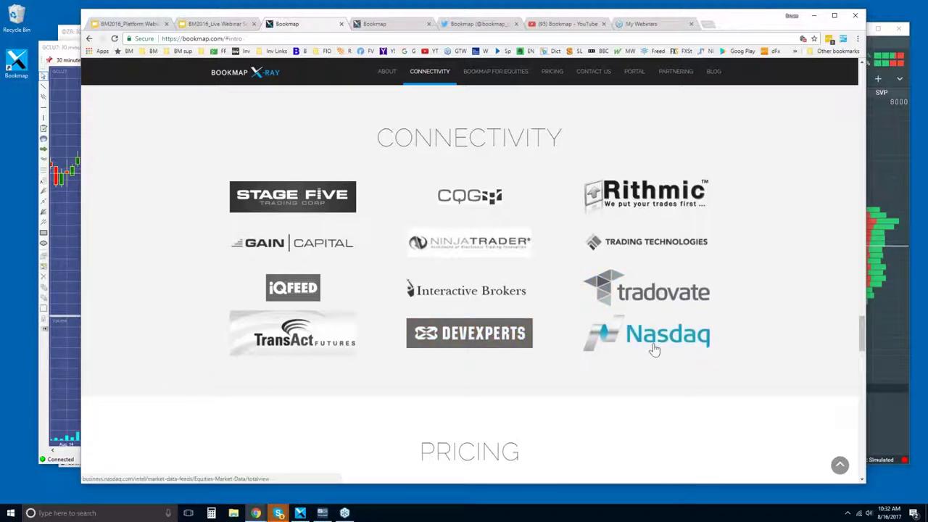
Step: Examine the Bookmap pricing plans, comparing the dxFeed packages and the Advanced features from one click trading to Correlation Tracker
scroll(629, 319, down, 6)
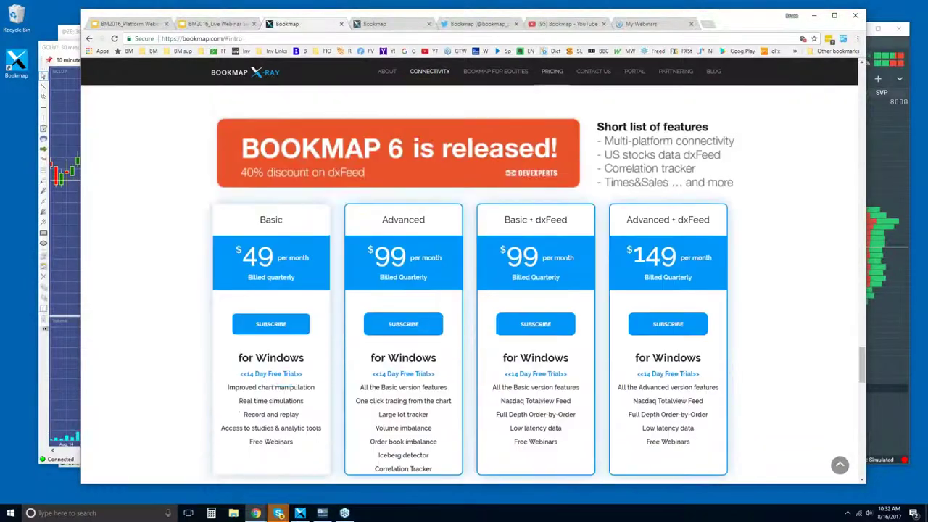
scroll(612, 335, up, 1)
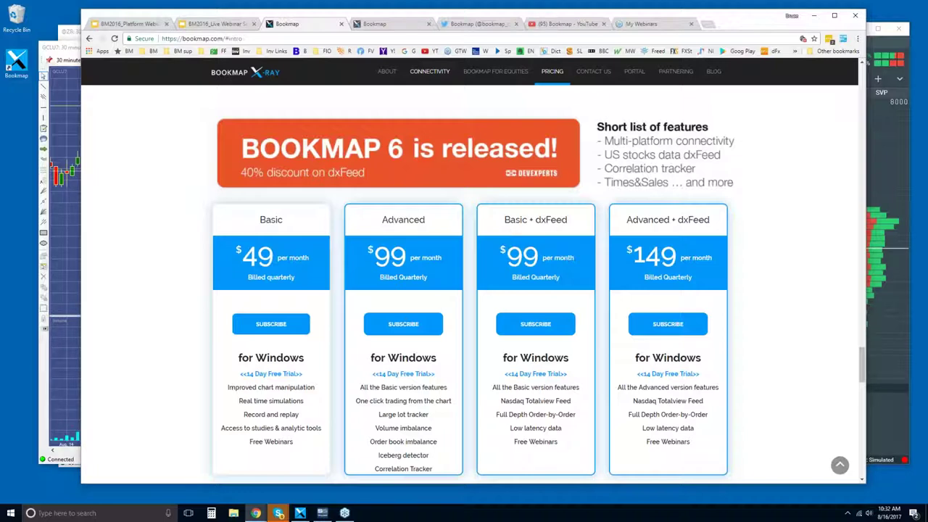
double_click(548, 221)
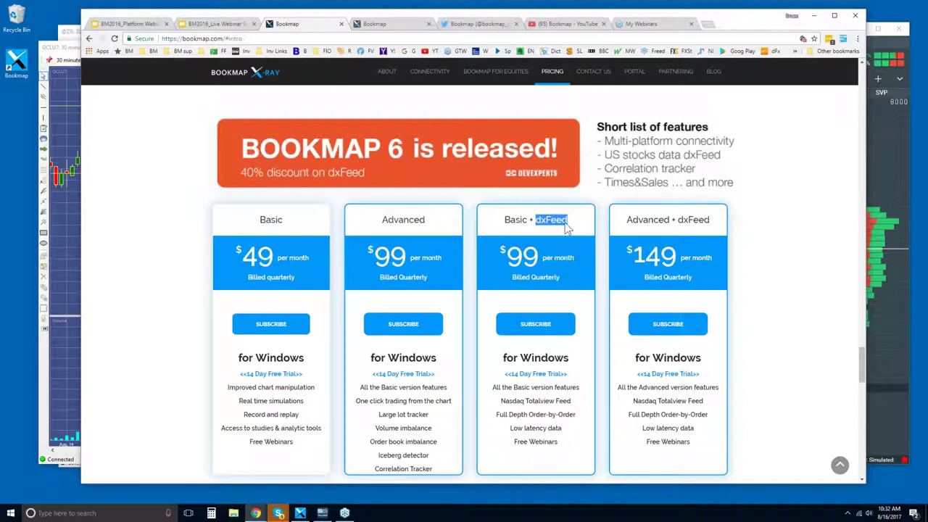
click(412, 219)
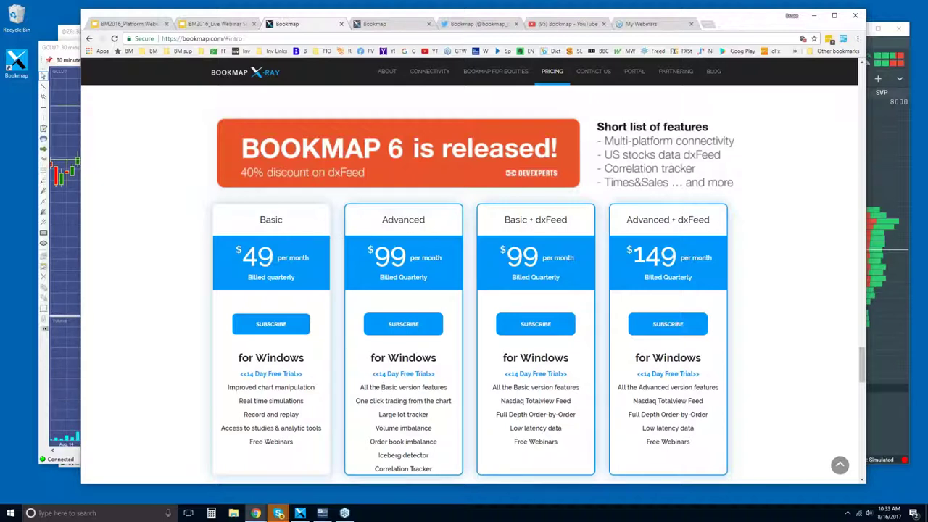
drag(357, 400, 451, 400)
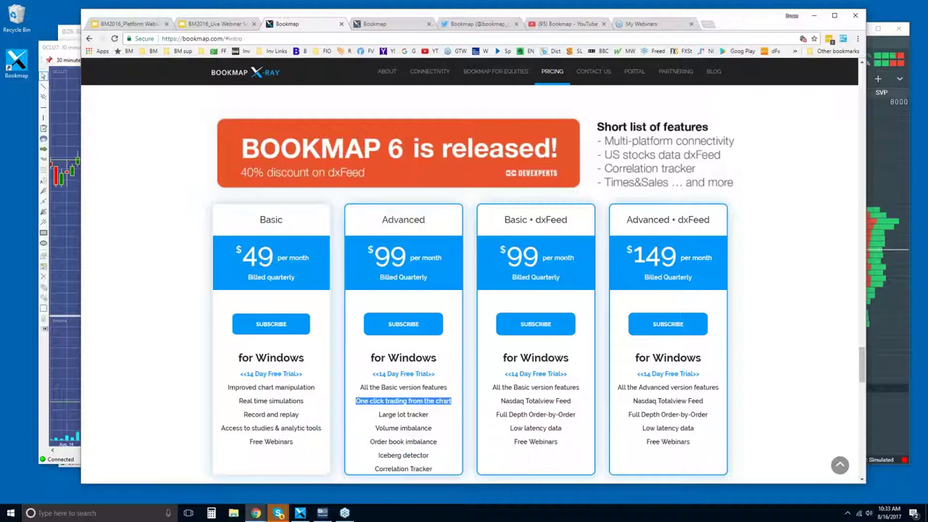
drag(400, 414, 403, 454)
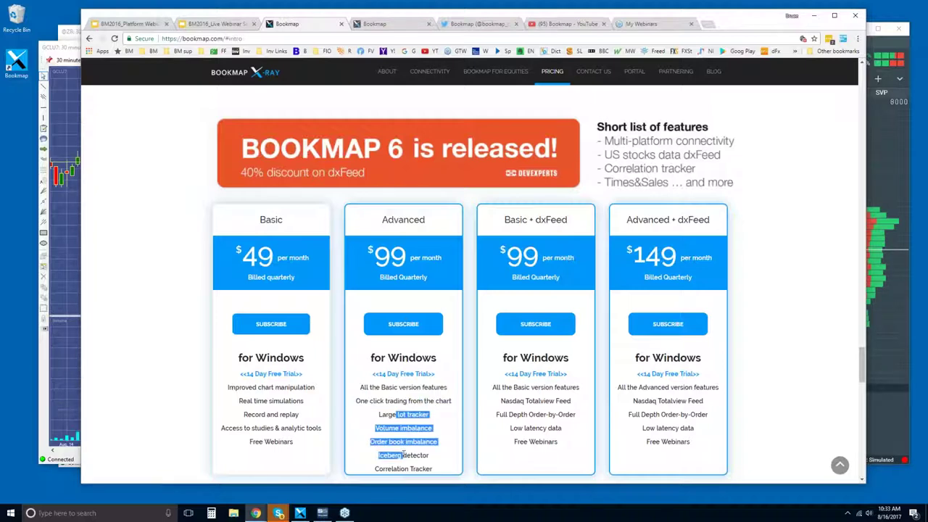
click(403, 453)
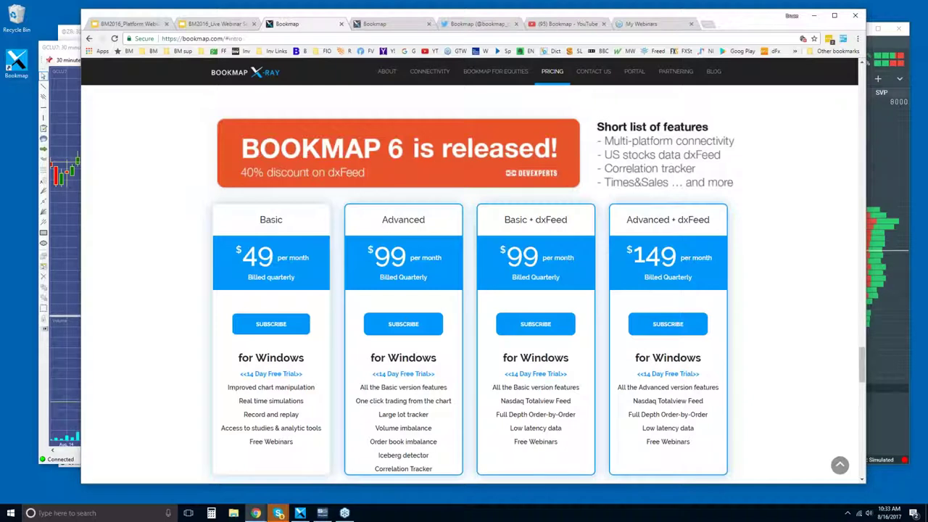
drag(374, 428, 437, 471)
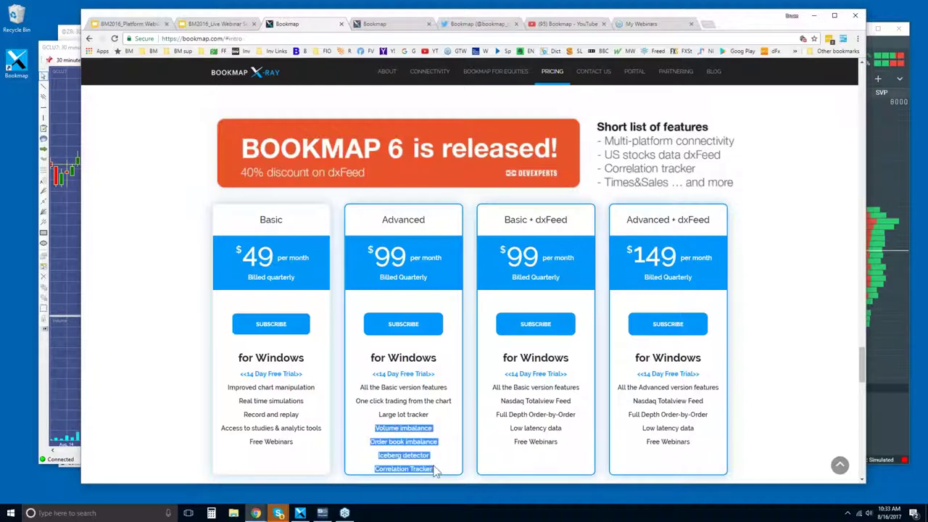
click(401, 437)
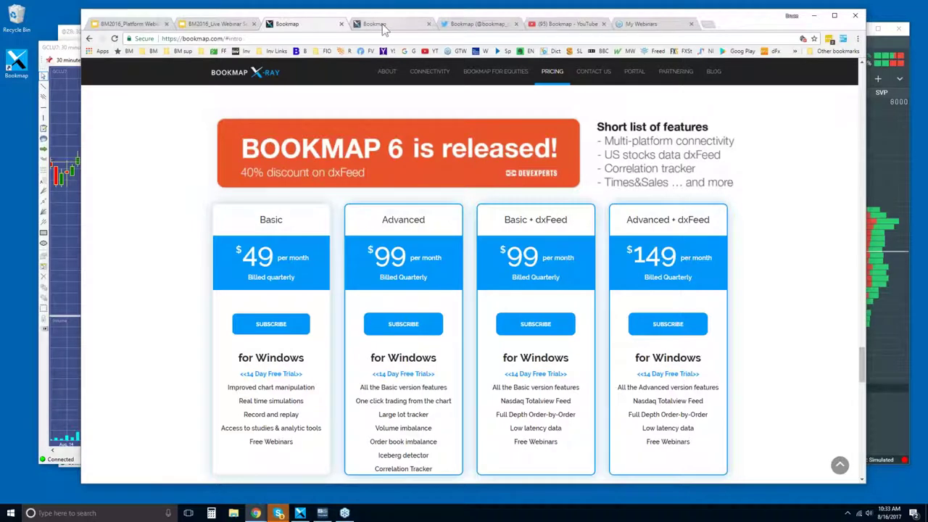
Step: Look through Bookmap's YouTube channel, from the Features and Components videos to the Bookmap Platform Details Webinars
click(475, 24)
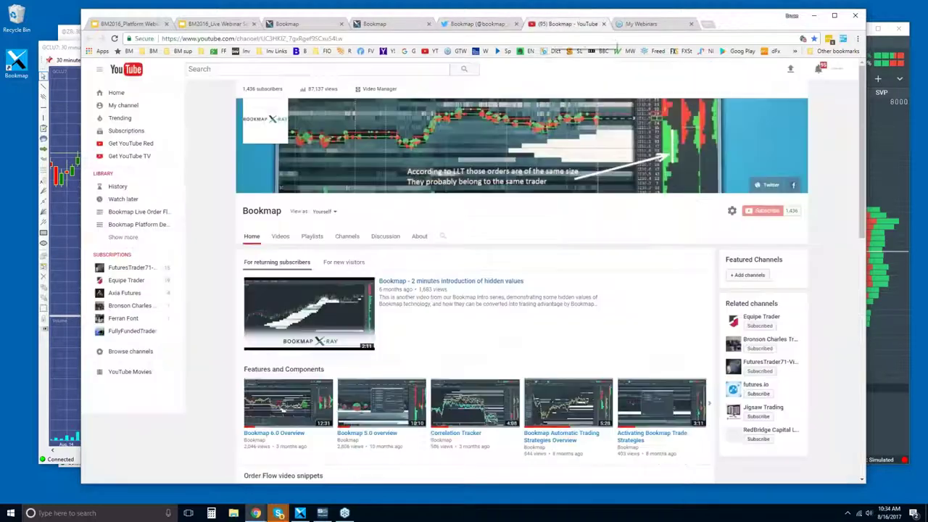
click(558, 24)
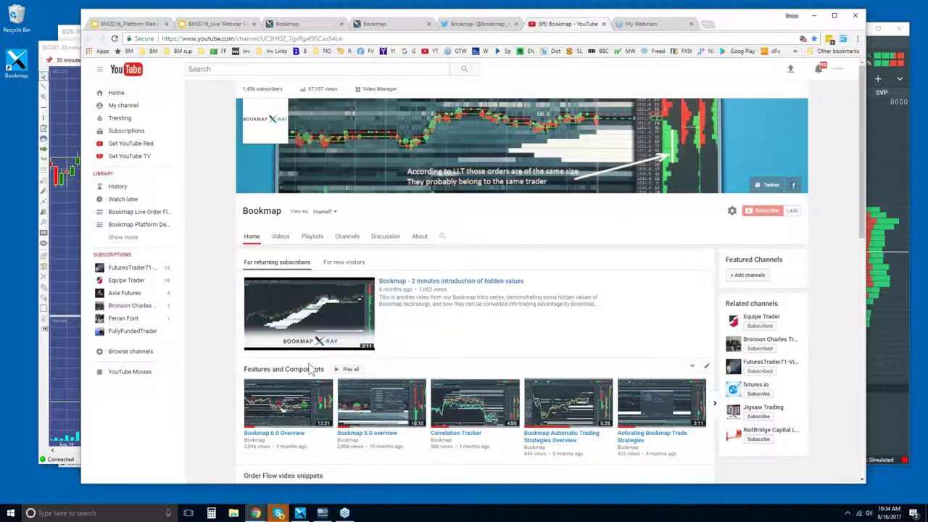
scroll(312, 370, down, 1)
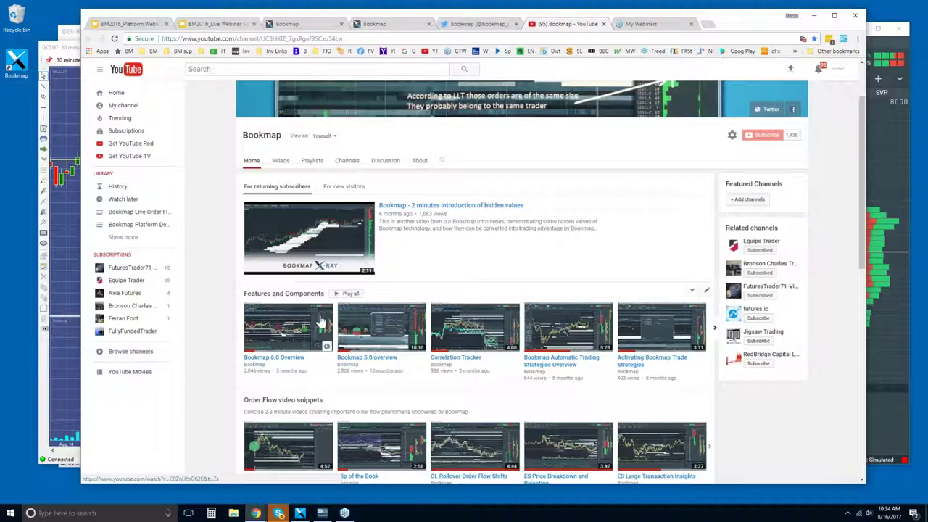
scroll(321, 321, down, 3)
scroll(359, 268, up, 1)
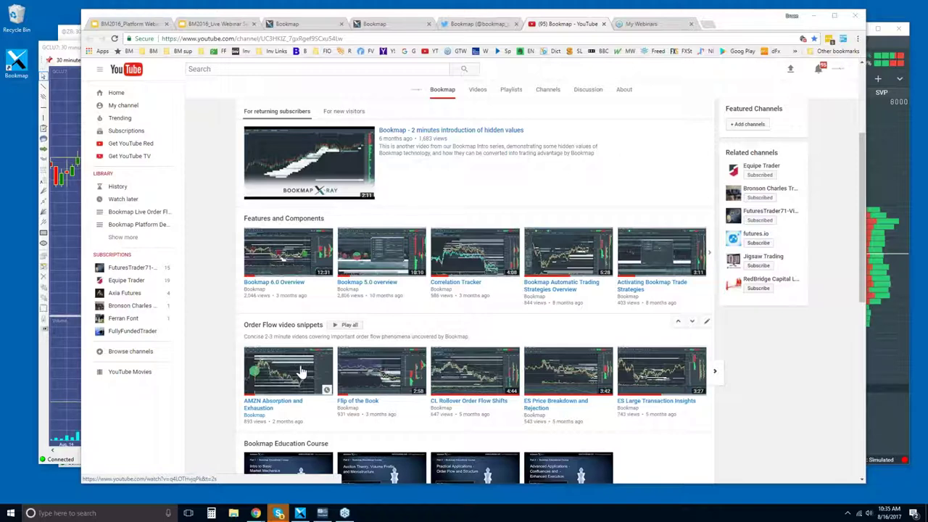
scroll(254, 379, down, 2)
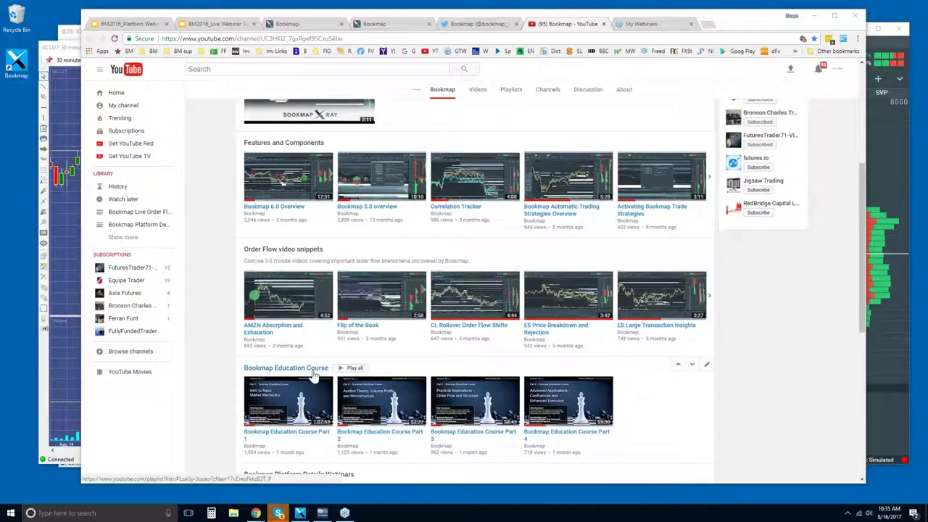
scroll(486, 375, down, 4)
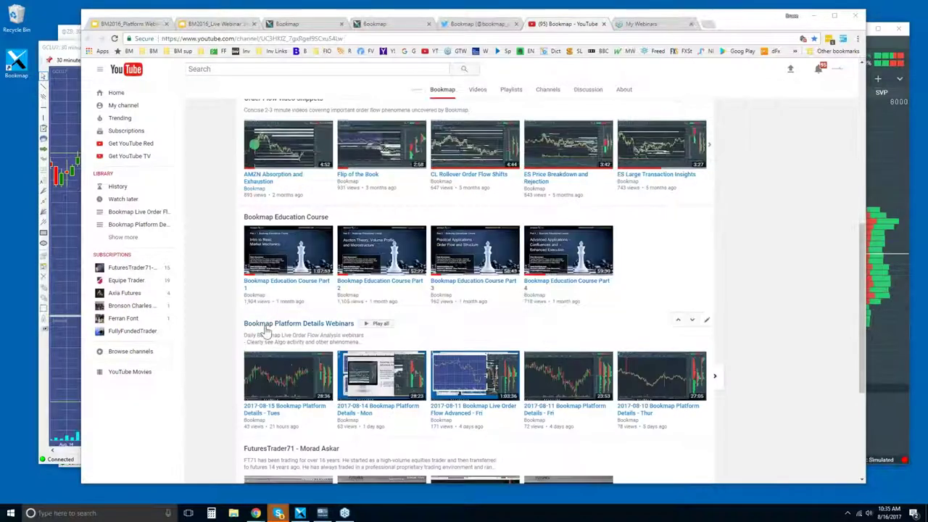
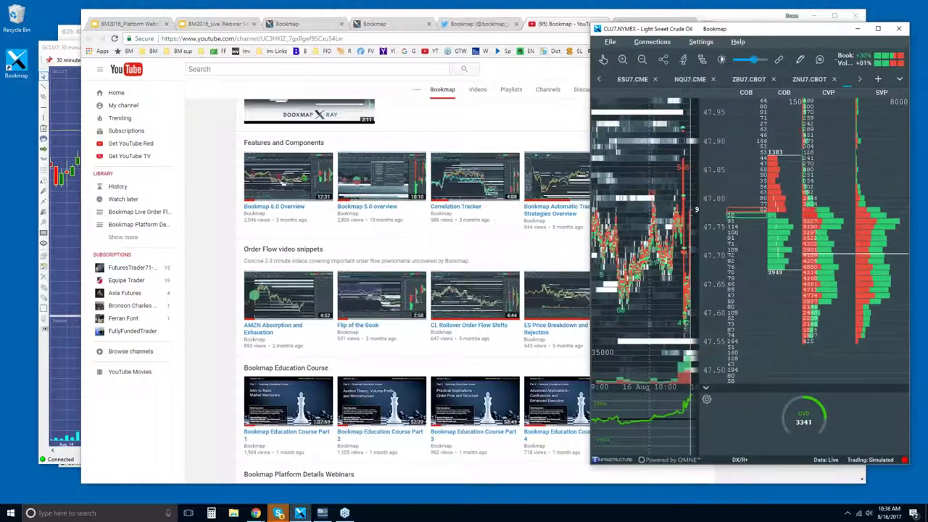
Step: Maximize the Bookmap platform window showing the CLU7.NYMEX chart and collapse the indicator pane below the chart
click(877, 28)
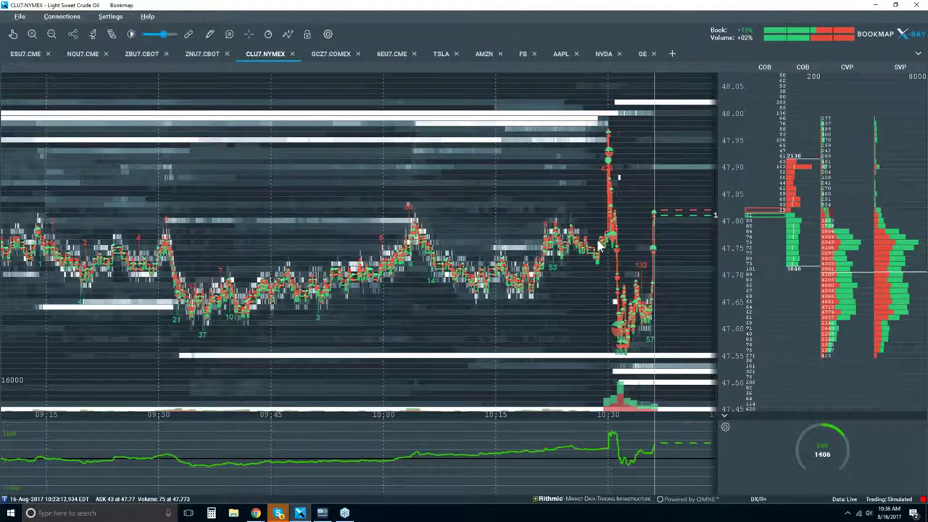
scroll(588, 214, up, 2)
scroll(585, 231, up, 1)
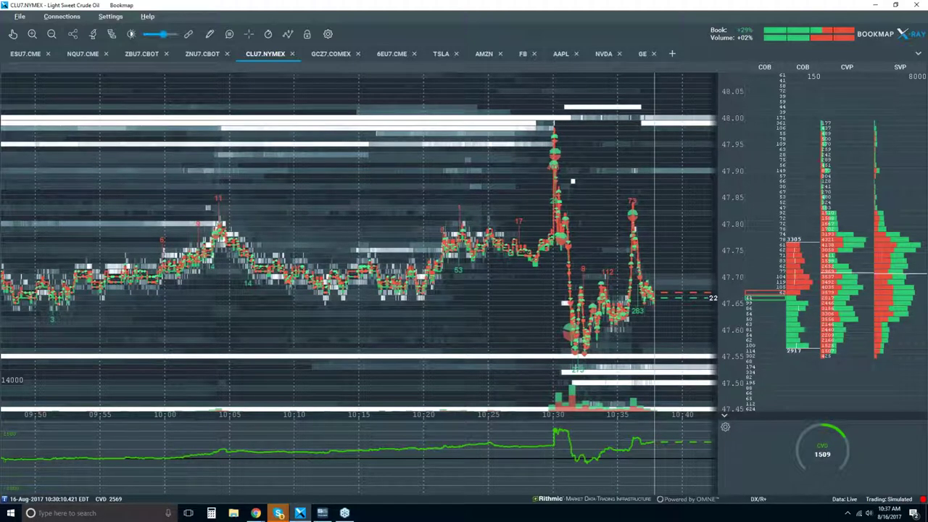
click(723, 418)
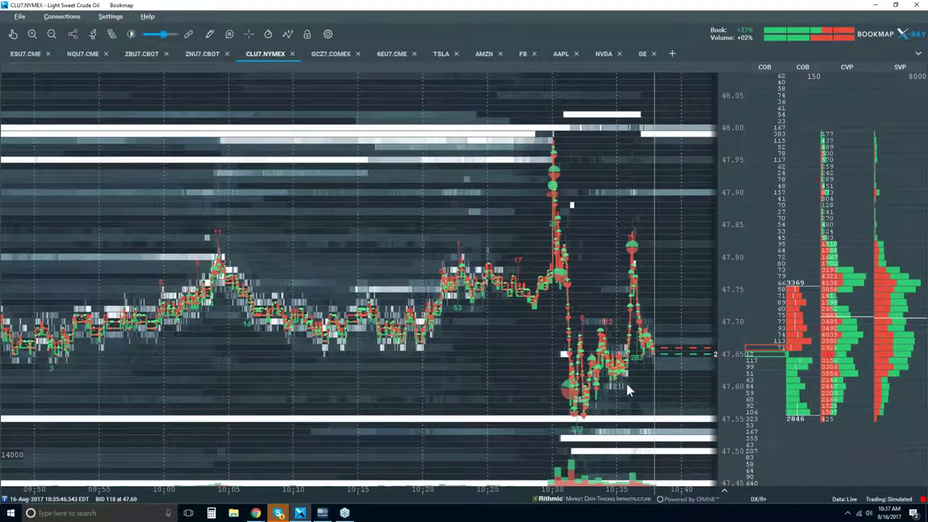
Step: Show Candlestick Bars on the crude oil chart and turn off Volume Dots, Best Bid/Ask, Indicators, Heatmap and Extended
click(288, 35)
click(288, 73)
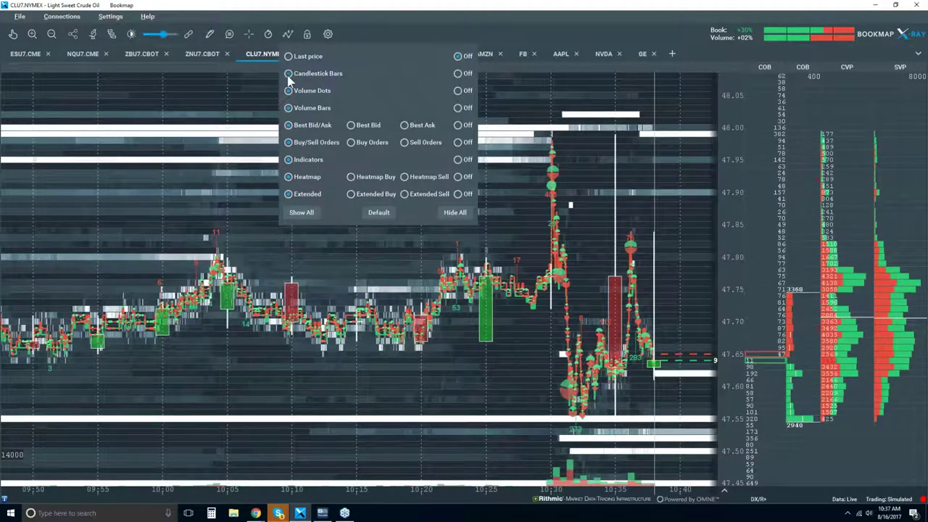
click(459, 91)
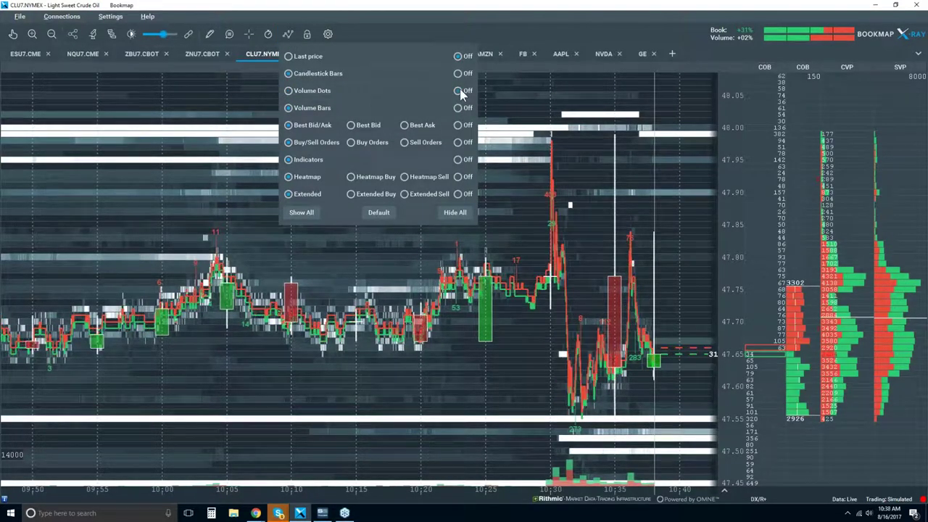
click(457, 126)
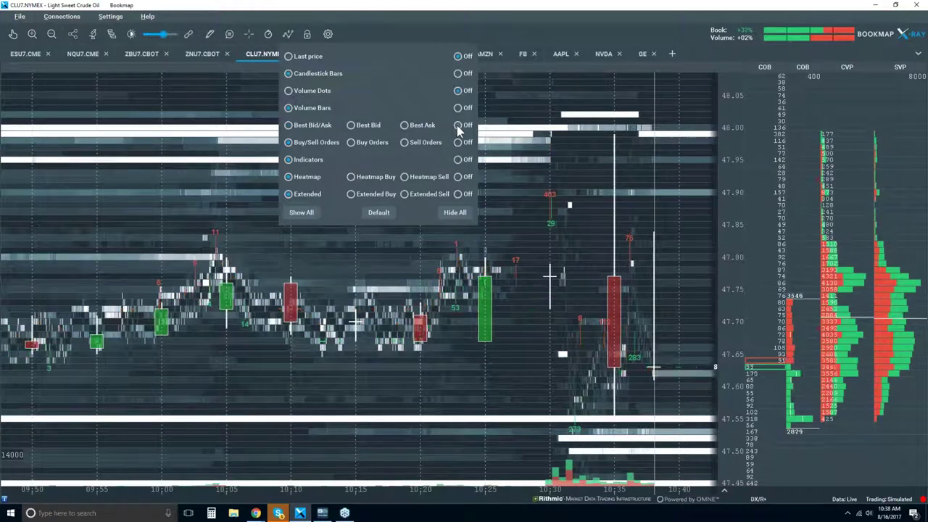
click(457, 159)
click(458, 177)
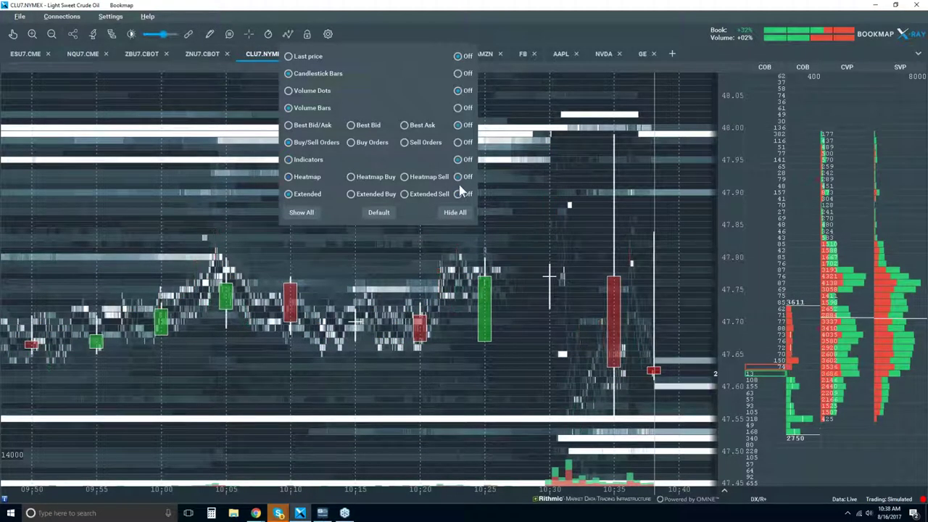
click(459, 193)
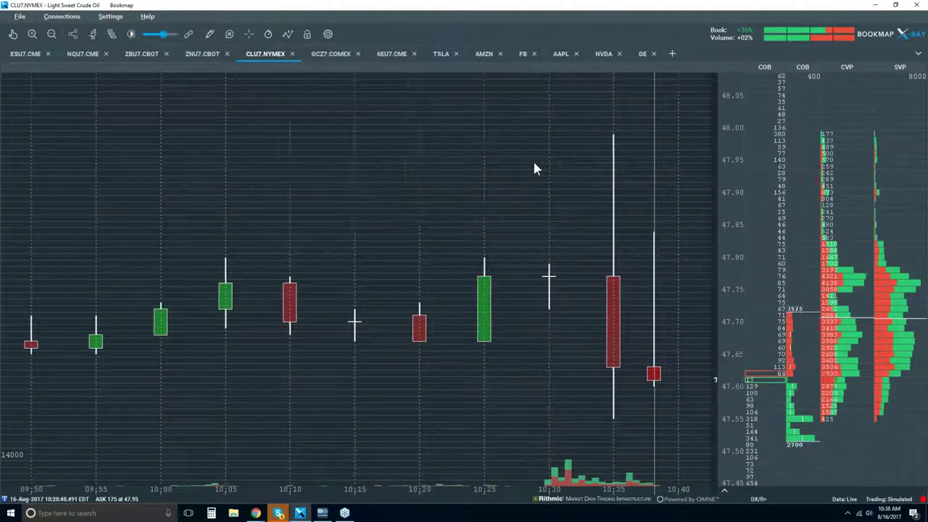
scroll(534, 168, down, 3)
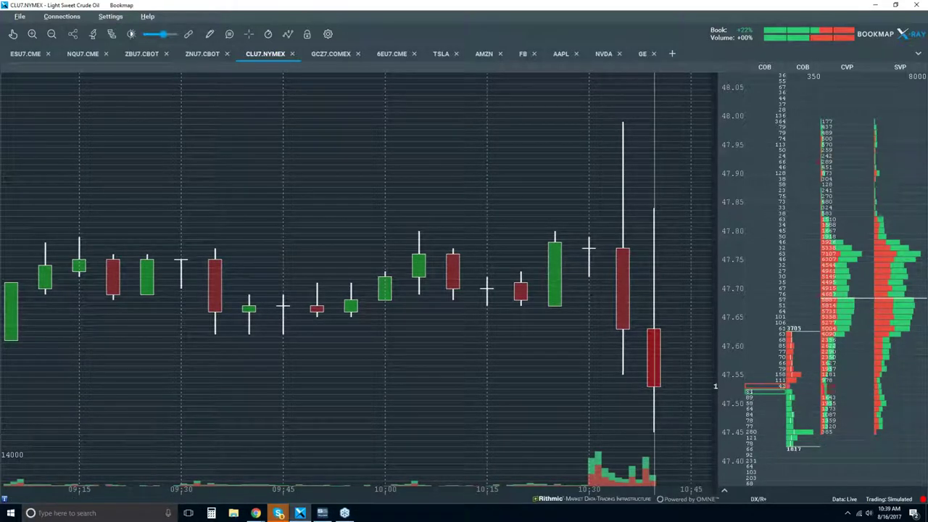
Step: Add the Best Bid/Ask lines to the candlestick chart and close the display options
click(288, 35)
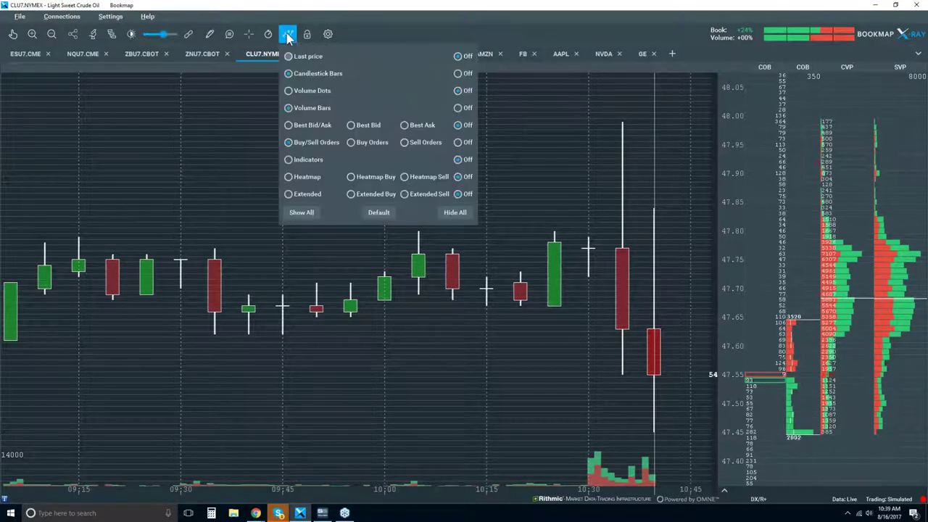
click(313, 125)
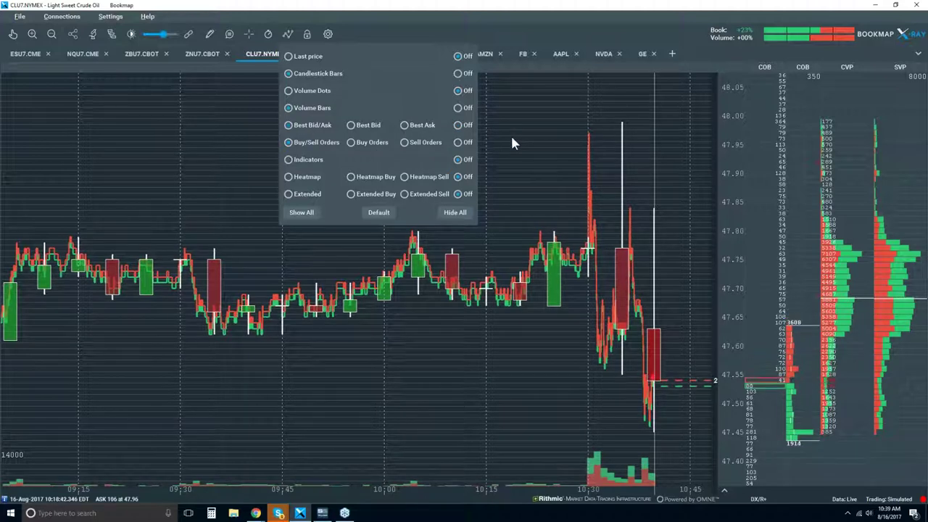
click(532, 155)
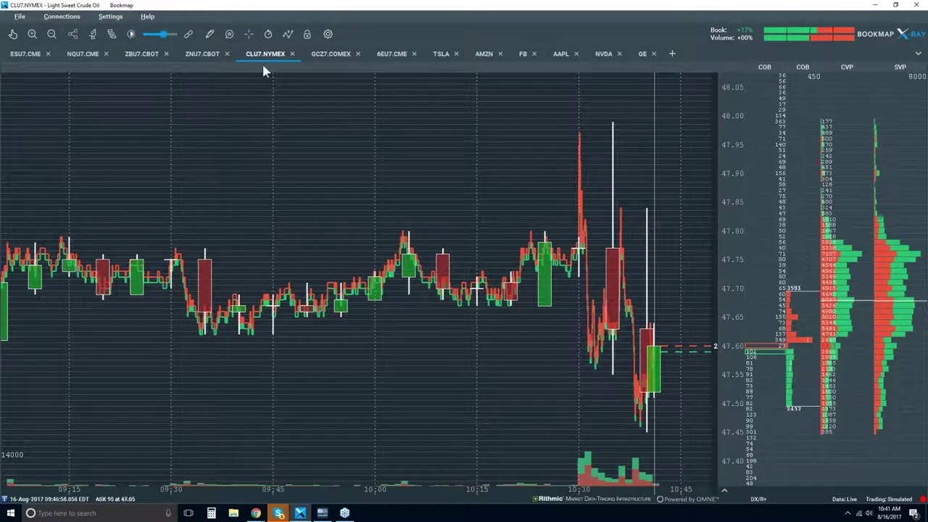
Step: Turn Volume Dots back on and enlarge the chart around the 10:30 price spike
click(287, 34)
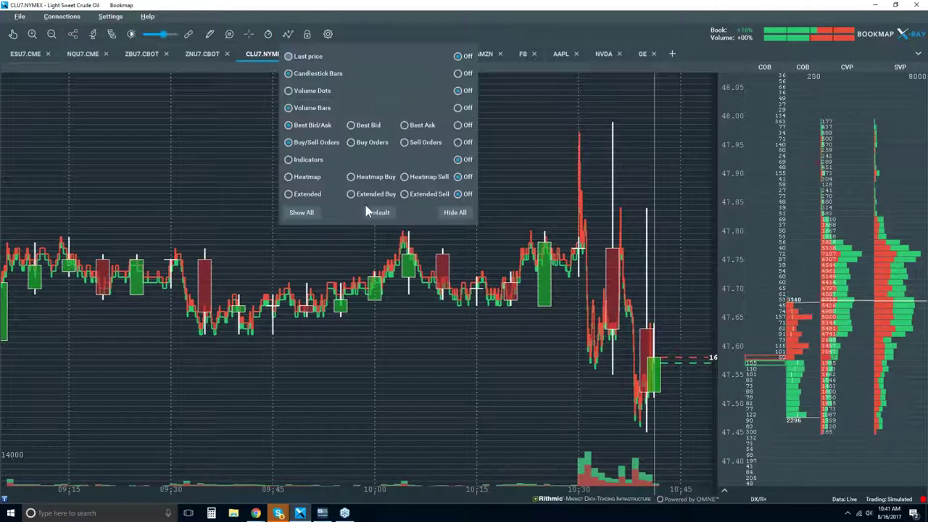
click(325, 92)
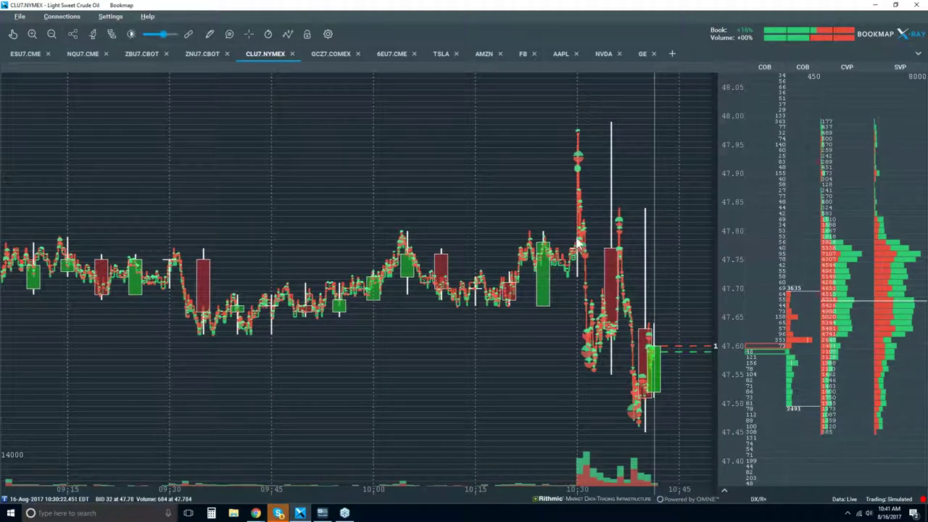
click(12, 34)
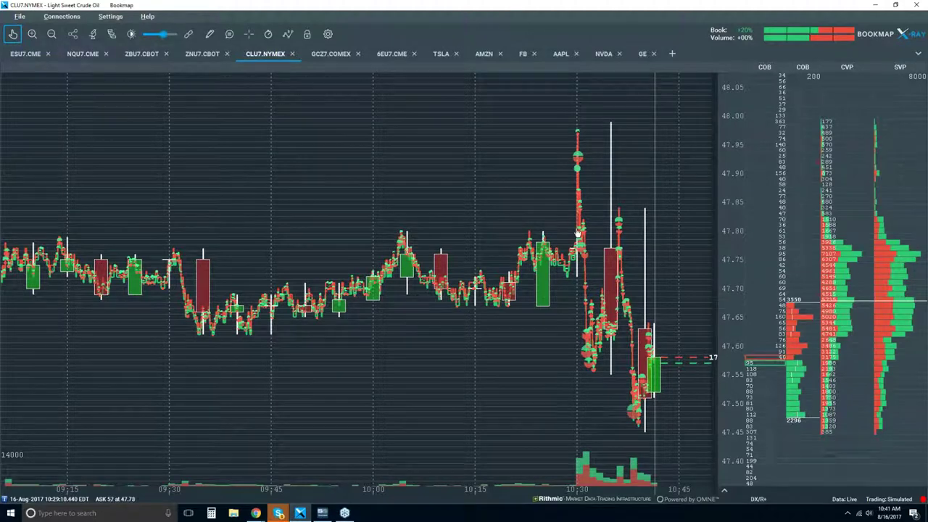
scroll(575, 234, up, 3)
scroll(575, 233, up, 3)
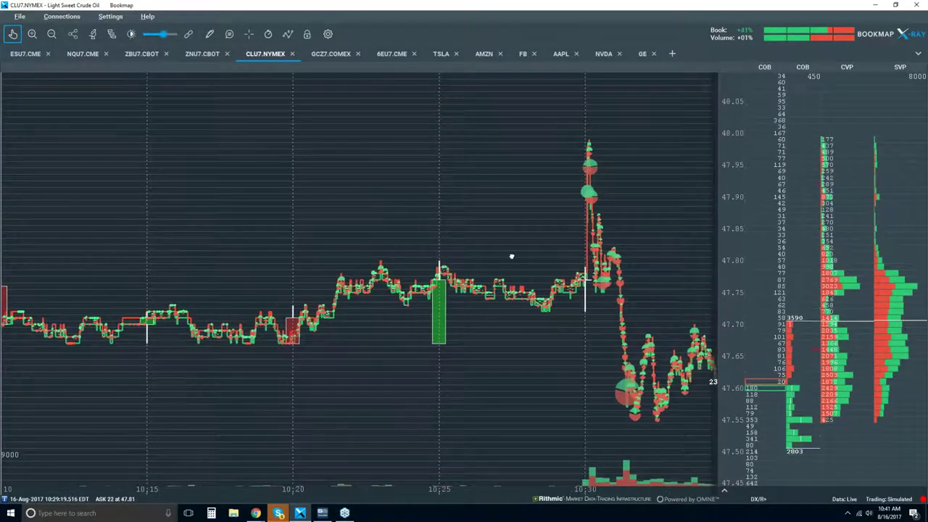
Step: Examine the volume dots and bid/ask lines around the 10:30 crude oil price spike and the following candles at several time scales
scroll(533, 275, up, 2)
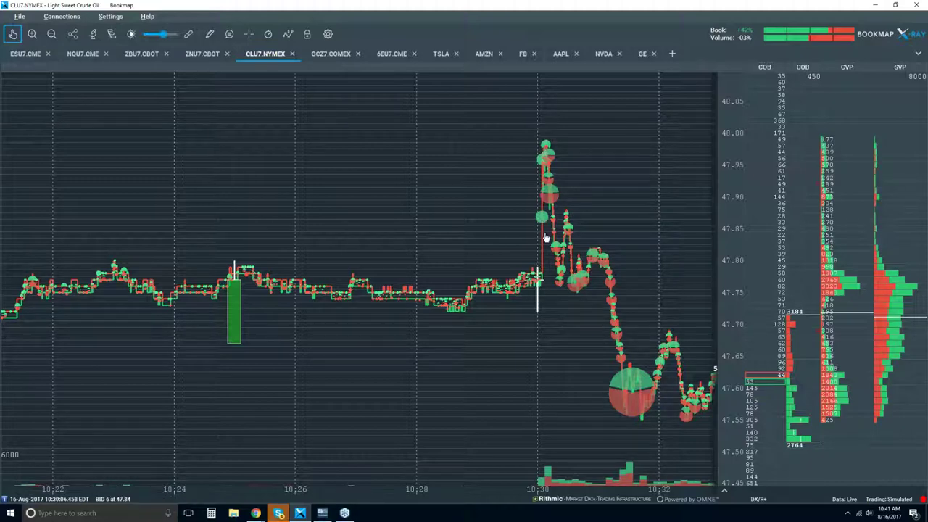
scroll(544, 232, up, 4)
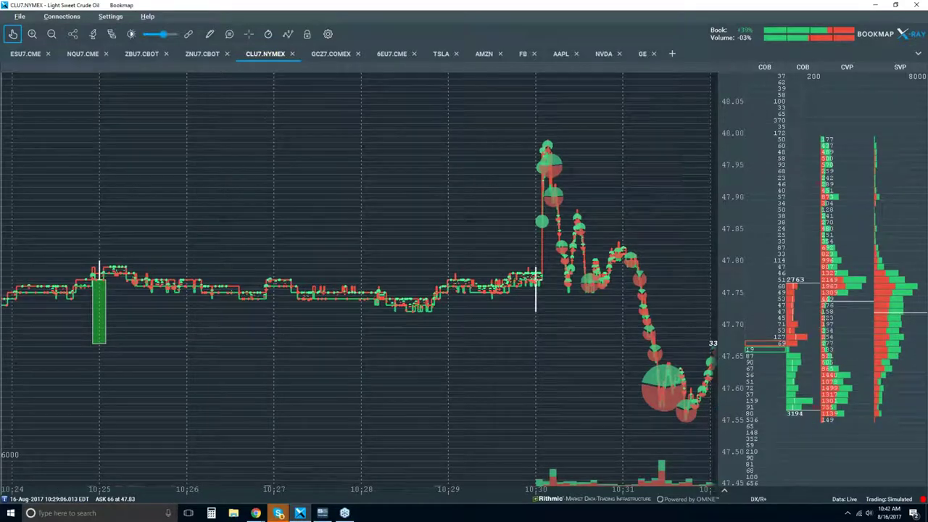
scroll(483, 279, down, 5)
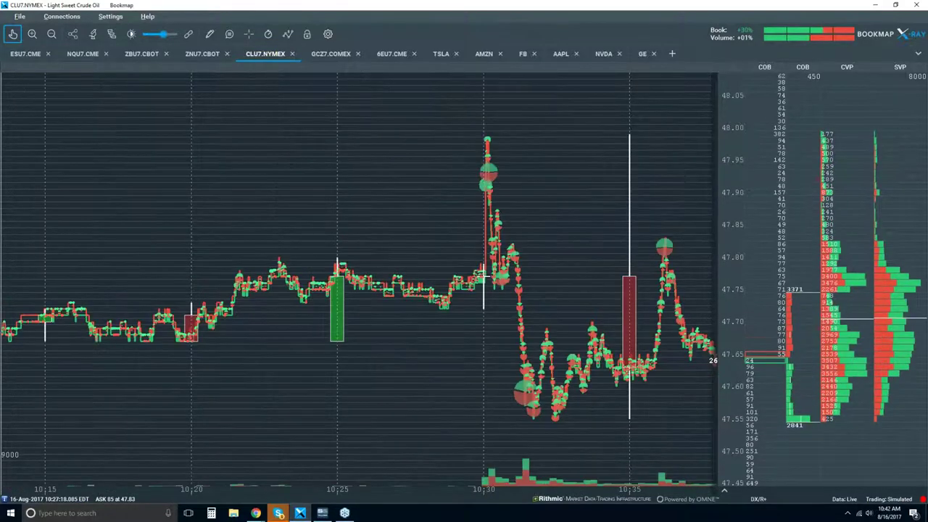
scroll(457, 279, down, 3)
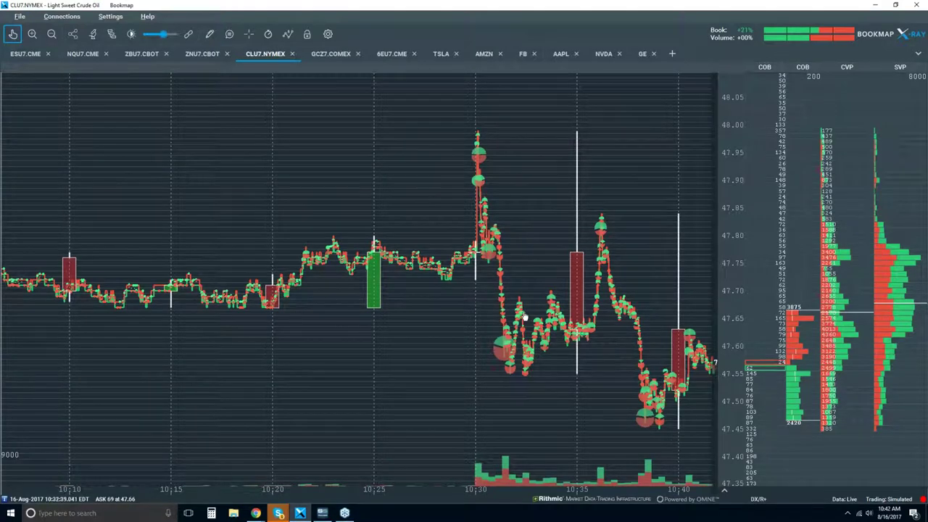
scroll(538, 319, up, 3)
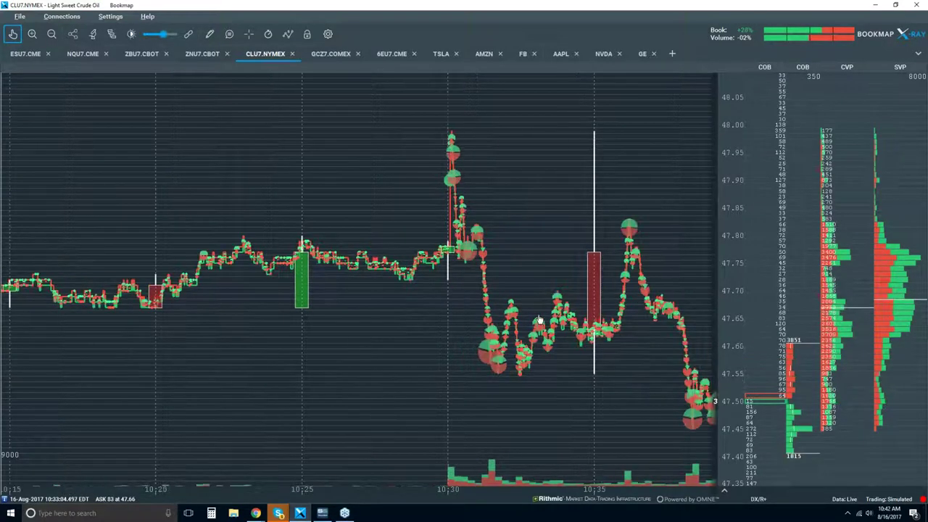
scroll(539, 320, up, 3)
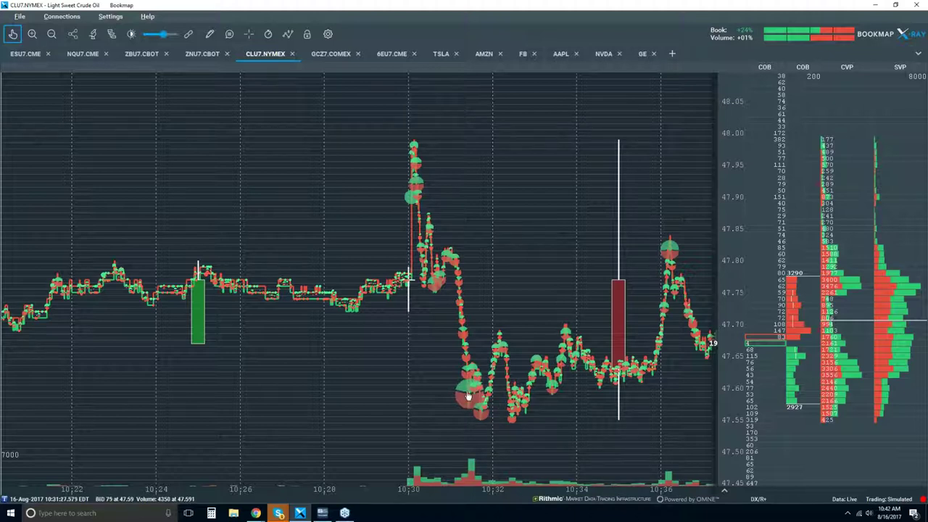
Step: Examine the large volume dot near 47.60 at about 10:31:28, down to its individual trades on a nanosecond time scale
scroll(472, 392, up, 5)
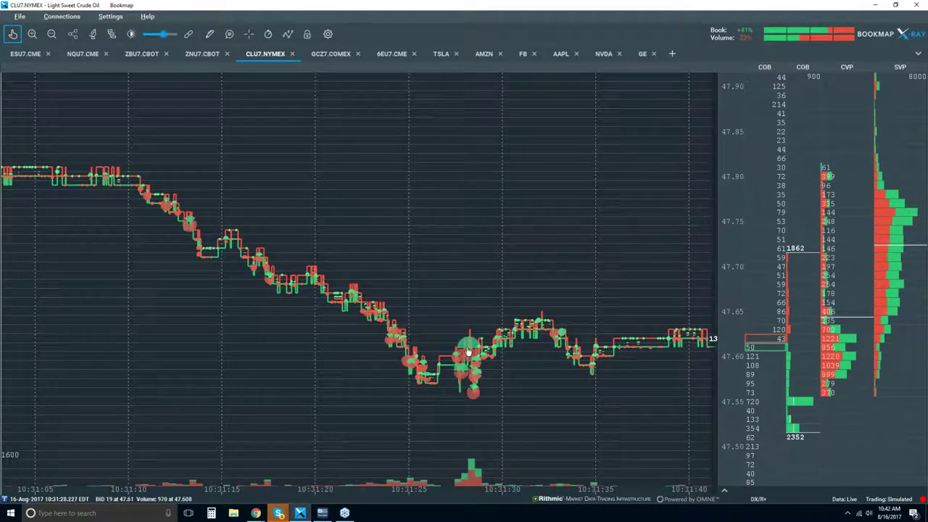
scroll(468, 351, up, 2)
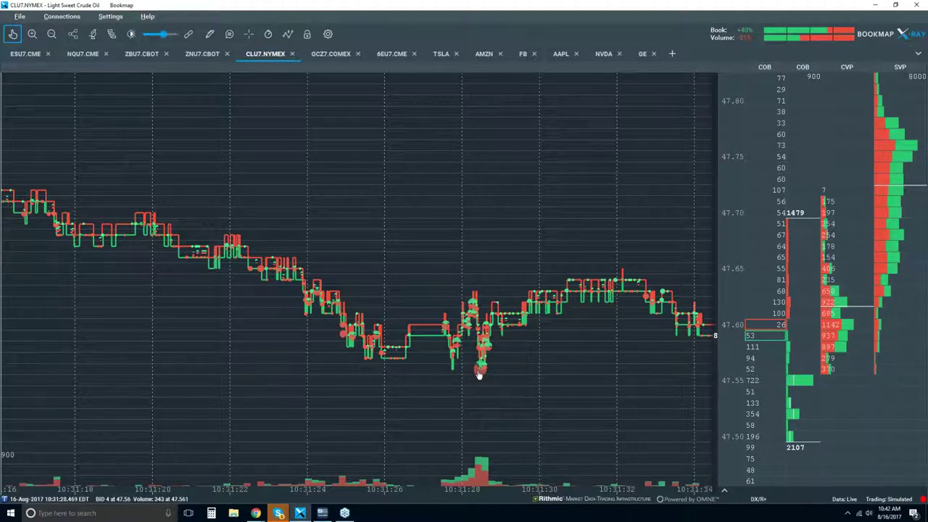
scroll(480, 355, up, 3)
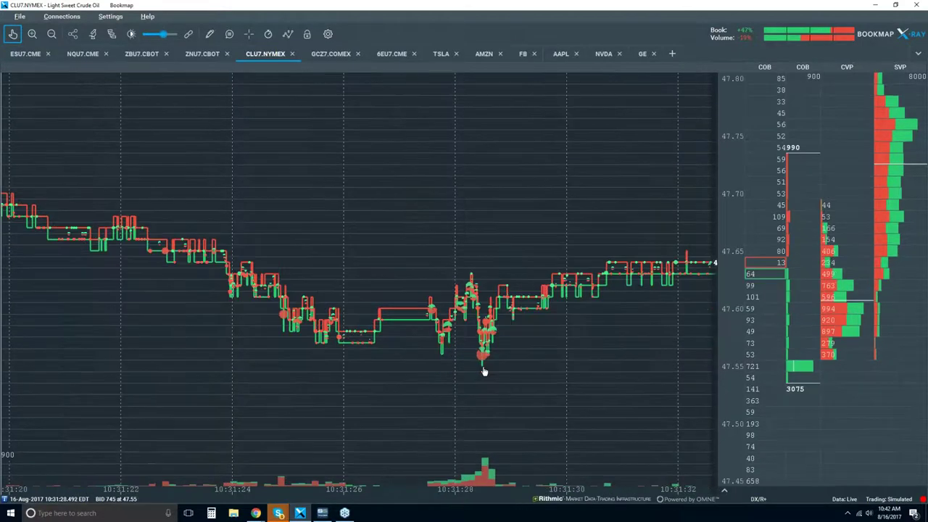
scroll(483, 338, up, 5)
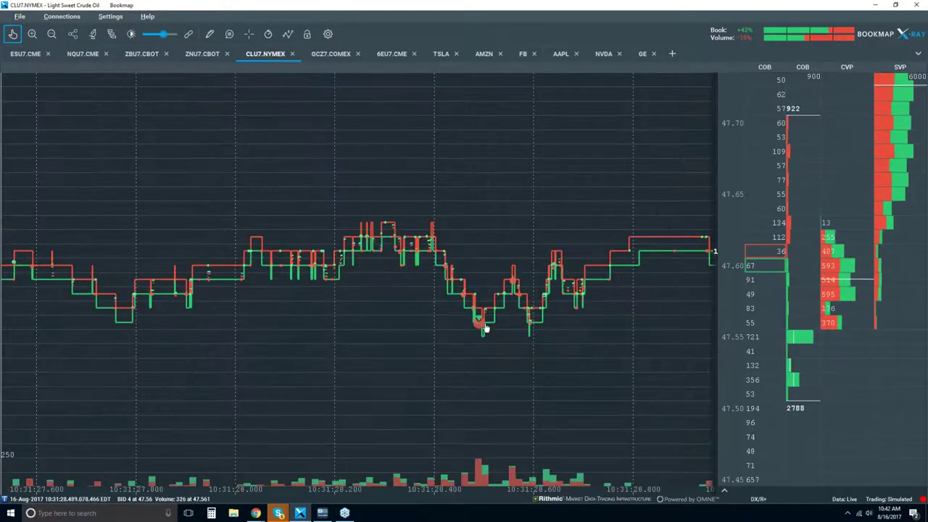
scroll(486, 329, up, 3)
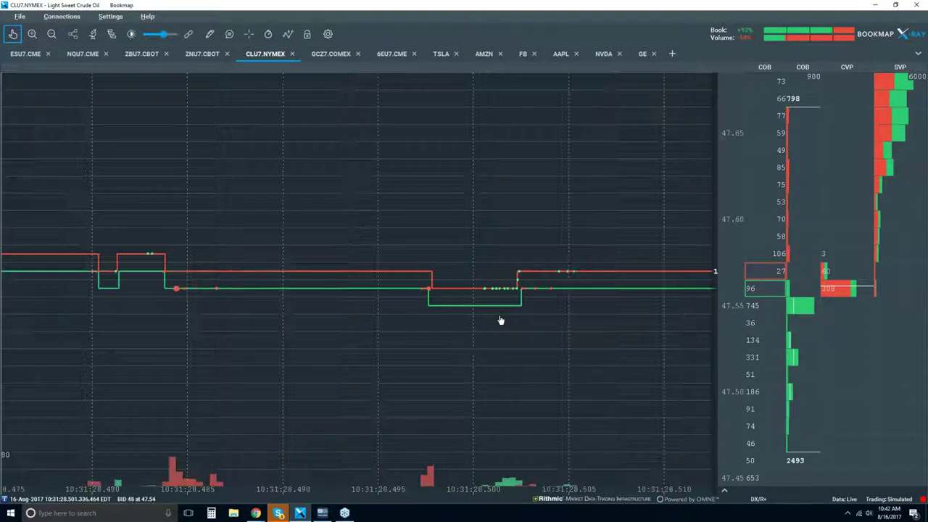
scroll(488, 309, up, 2)
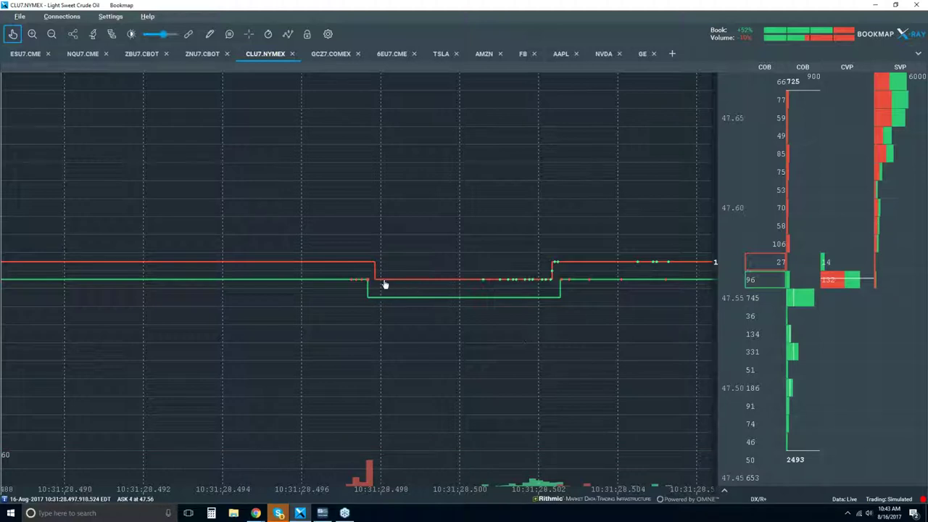
scroll(368, 285, up, 5)
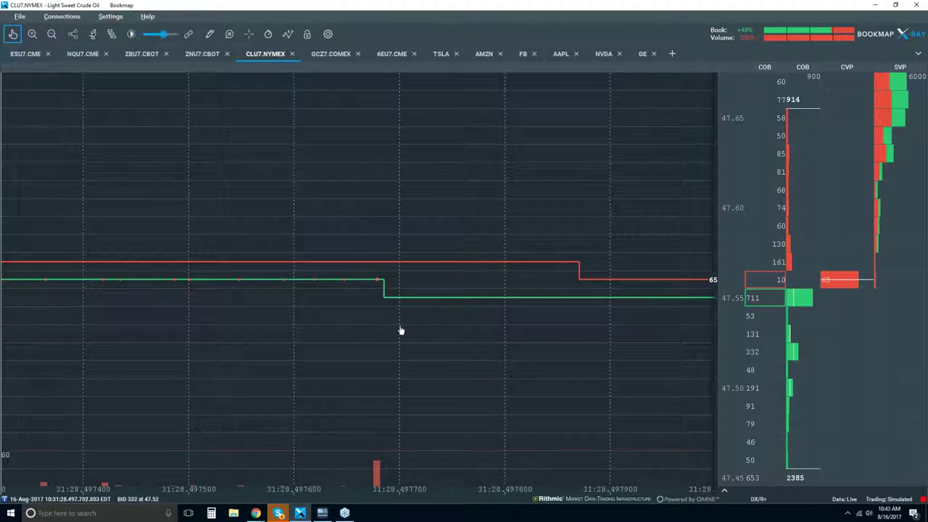
scroll(381, 283, up, 6)
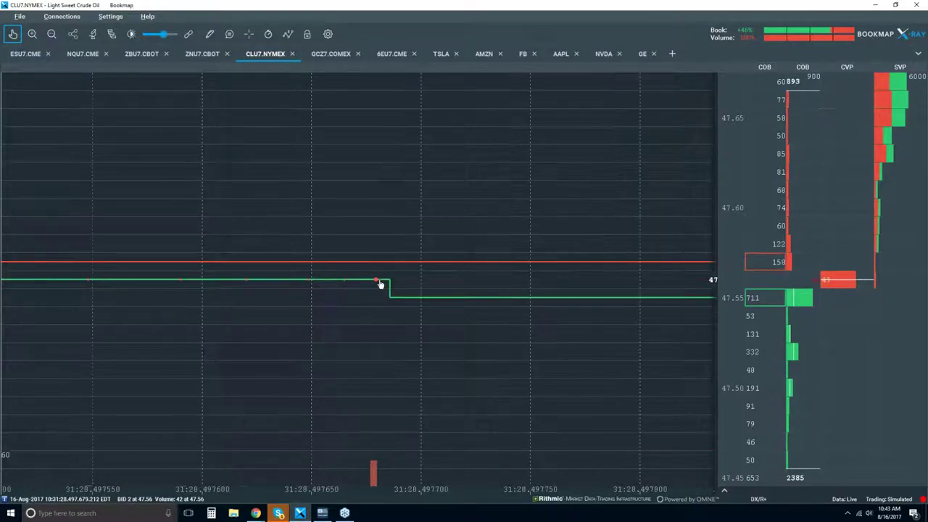
scroll(388, 286, up, 3)
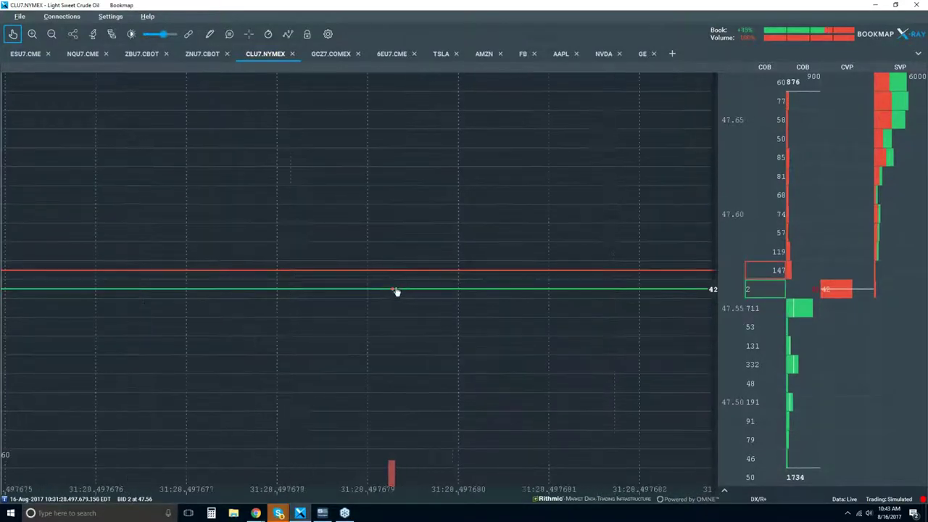
scroll(395, 286, up, 4)
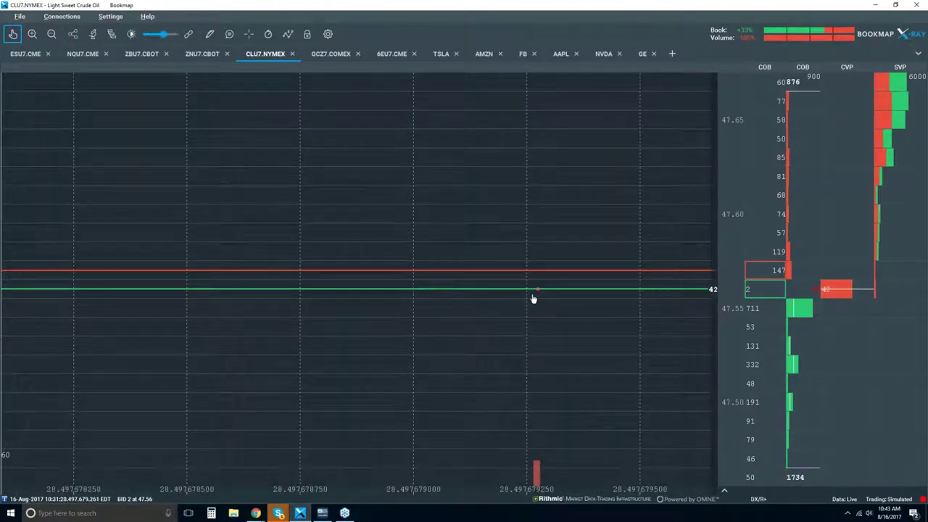
Step: Widen the time scale to milliseconds to review the bid/ask changes and trades between about 10:31:28.498 and 10:31:28.503
scroll(533, 298, down, 14)
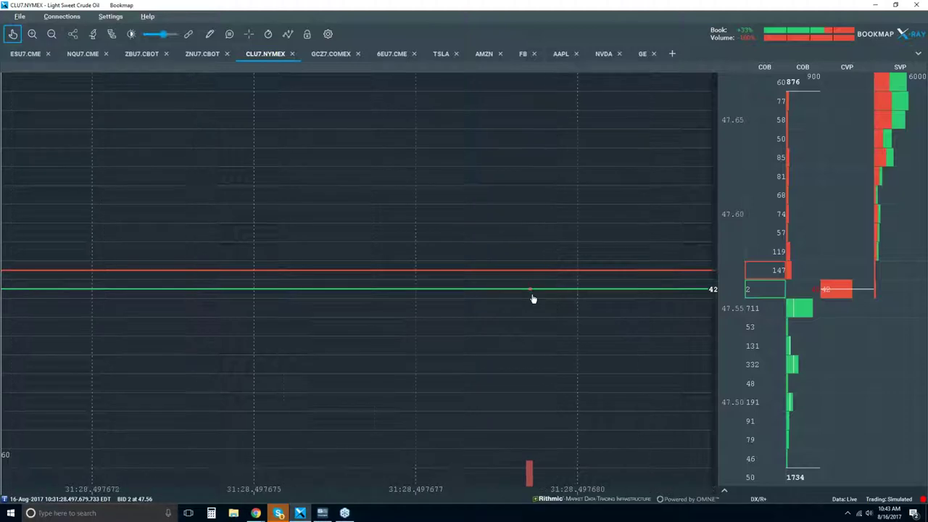
scroll(533, 298, down, 8)
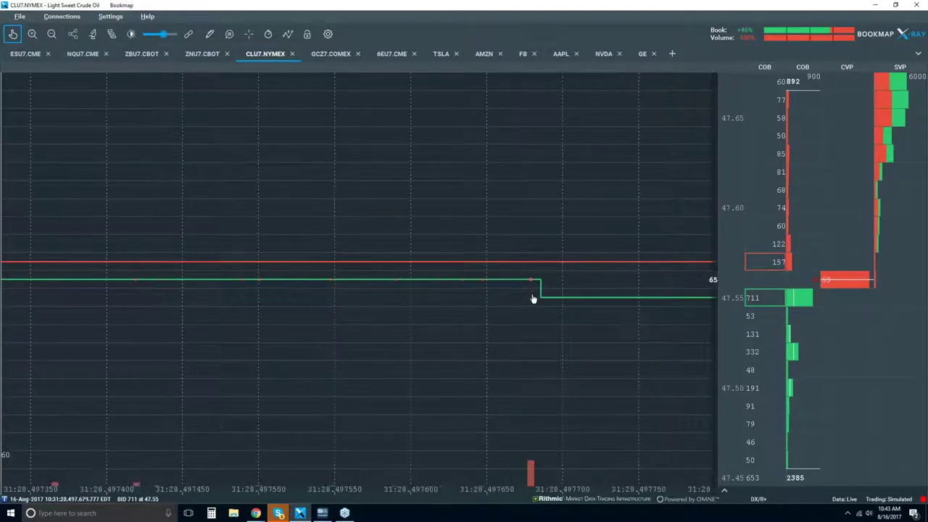
scroll(532, 298, down, 3)
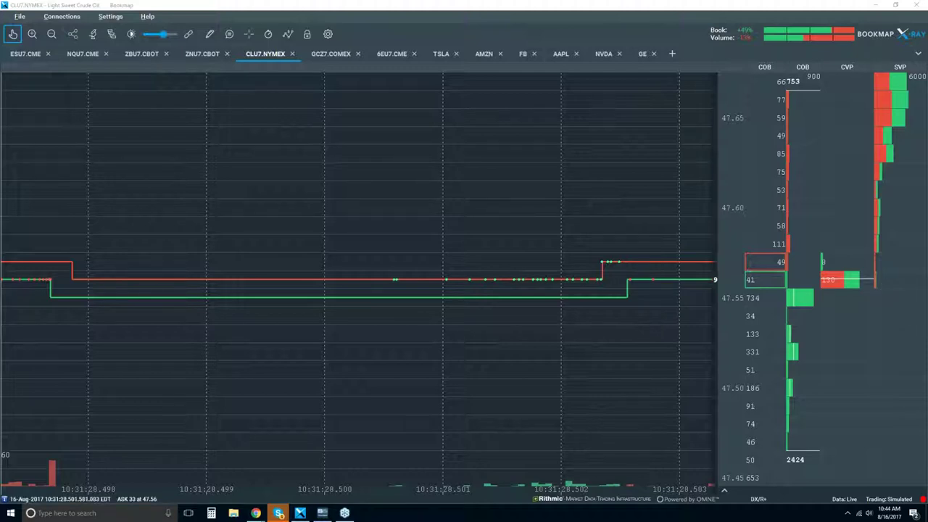
Step: Switch to Chrome and show the Connectivity section of the Bookmap website
mouse_move(257, 511)
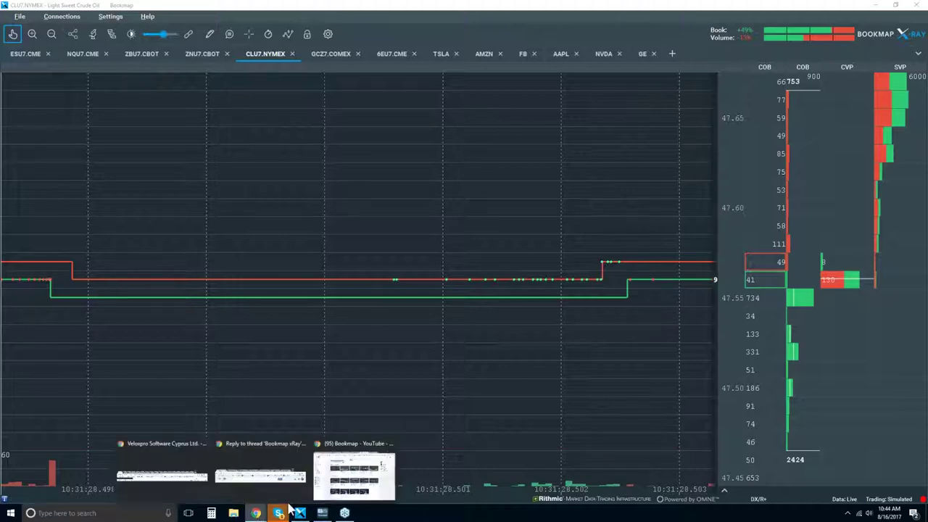
click(354, 475)
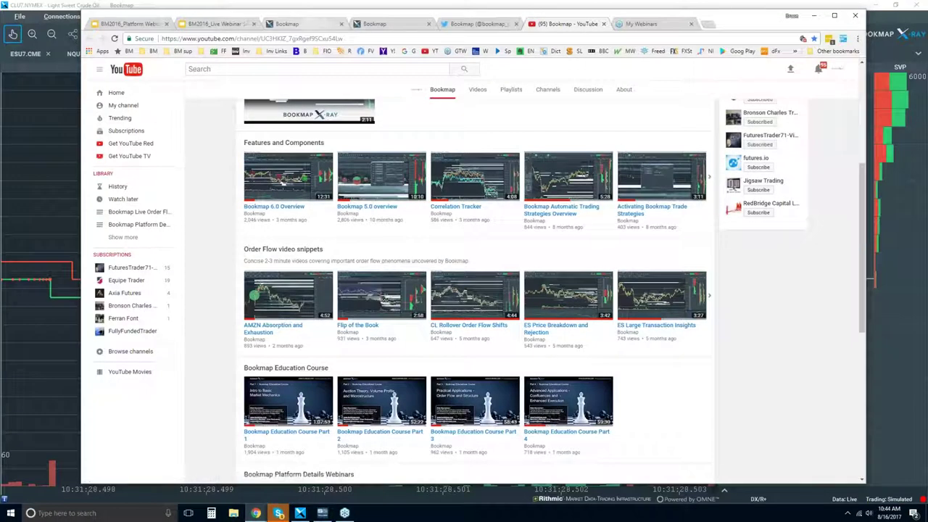
key(ctrl+3)
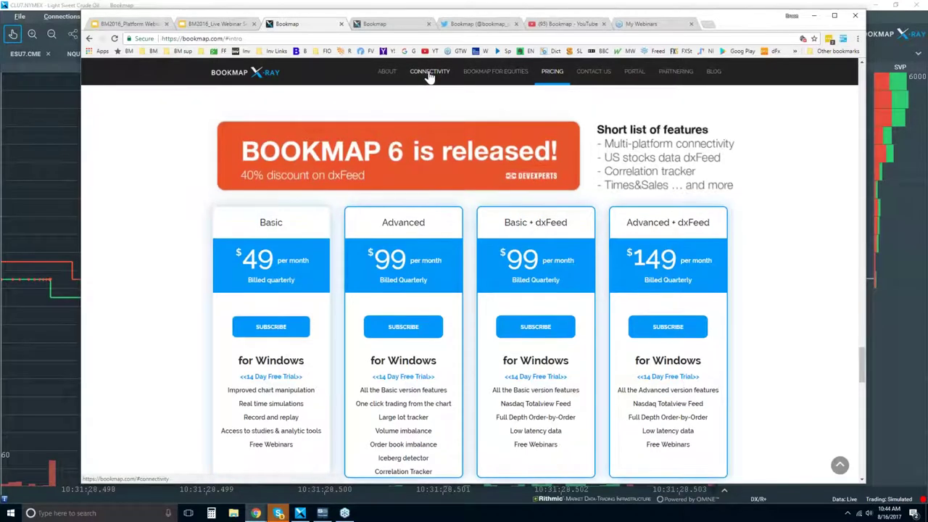
click(429, 72)
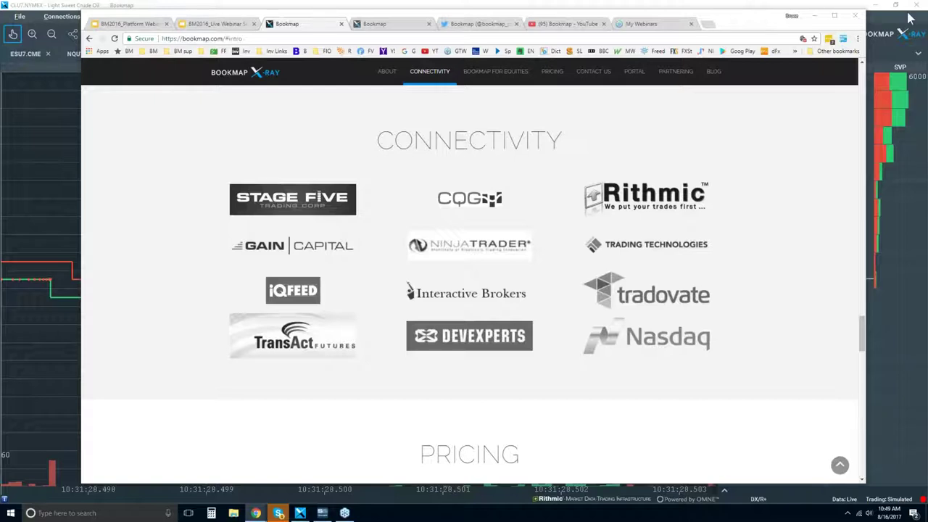
Step: Return to the Bookmap platform and examine the AAPL heatmap chart from the latest minutes back past the 09:30 open
drag(644, 17, 646, 22)
key(alt+Tab)
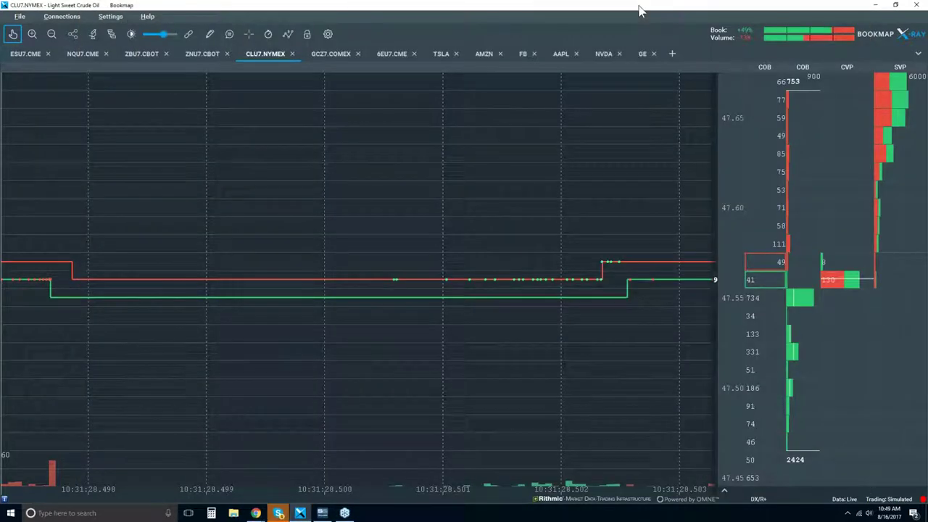
click(561, 55)
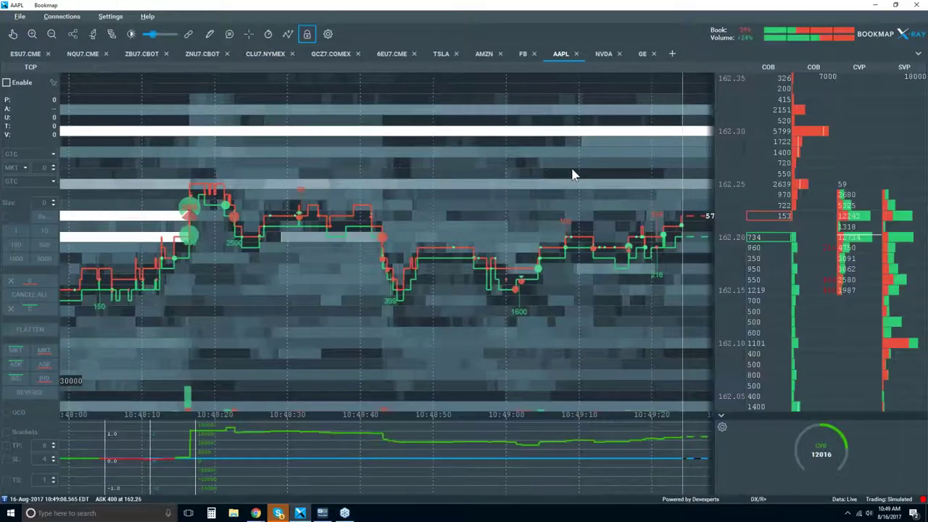
scroll(572, 174, down, 3)
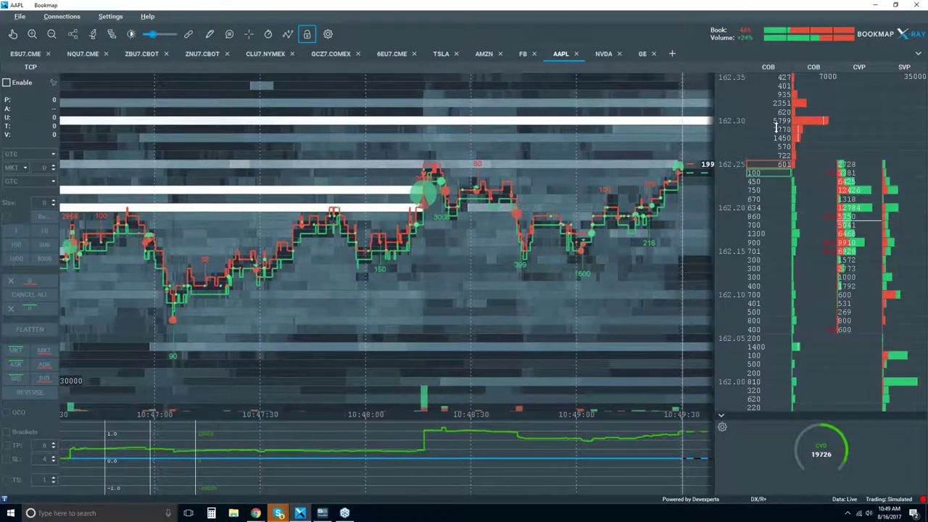
scroll(772, 141, down, 5)
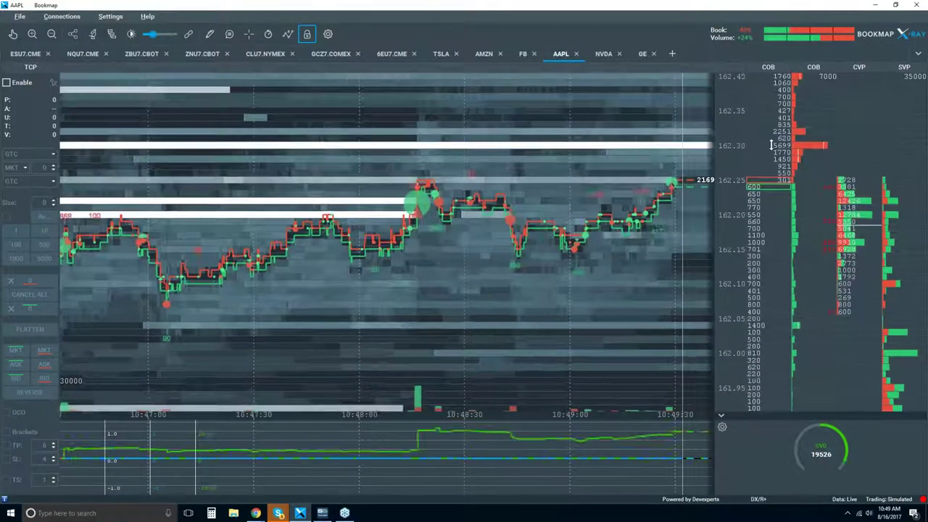
scroll(768, 166, up, 1)
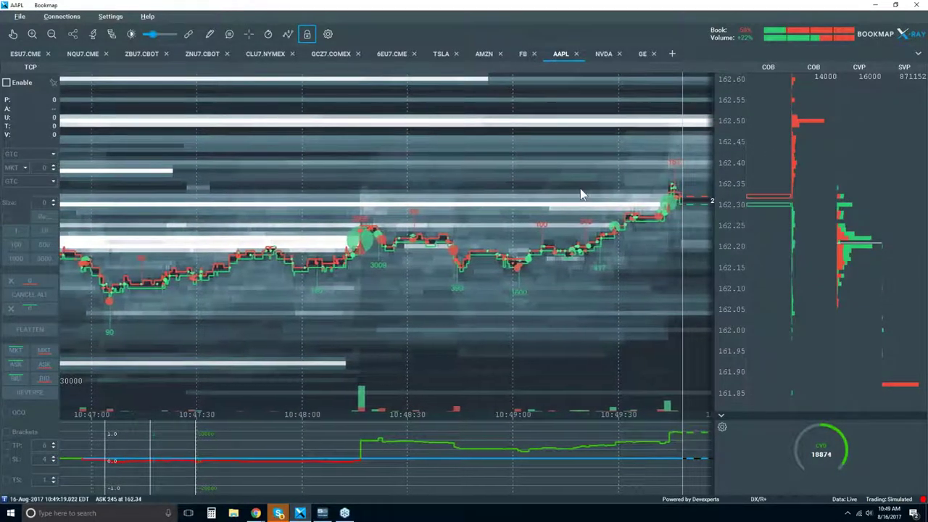
scroll(580, 194, down, 4)
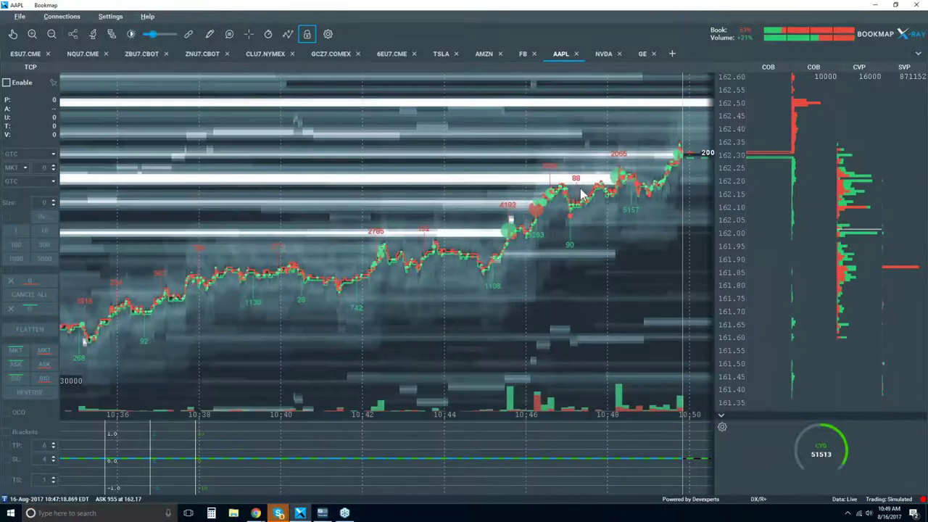
scroll(580, 194, down, 4)
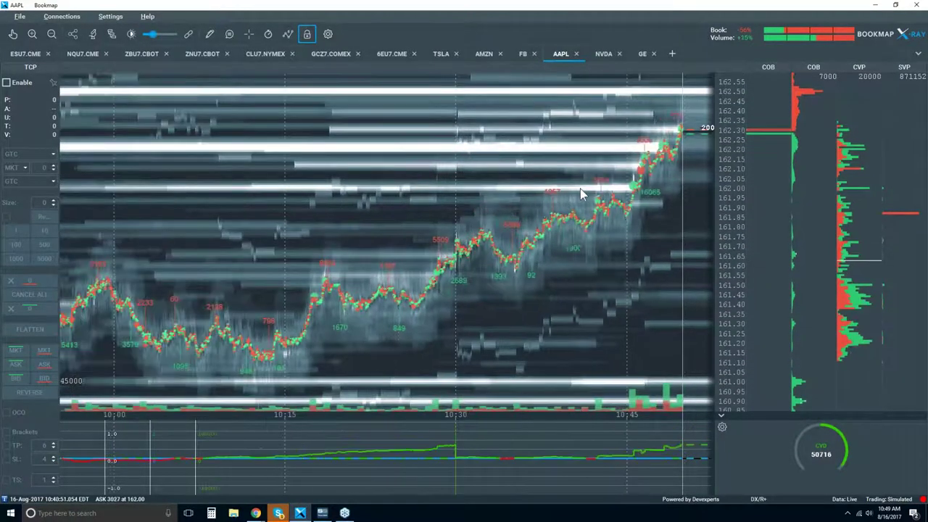
scroll(580, 190, down, 3)
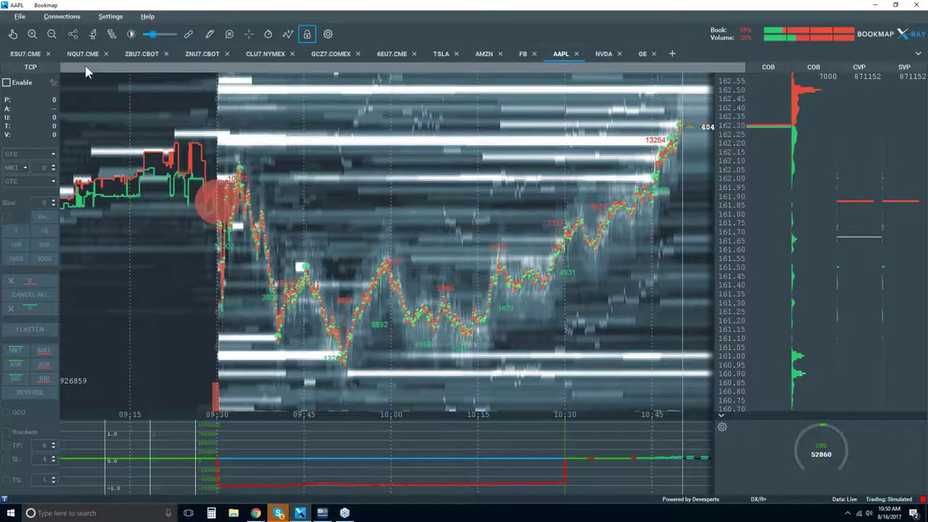
Step: Return to the CLU7.NYMEX chart and show several minutes of its latest price action around 10:50
click(265, 54)
scroll(569, 209, down, 5)
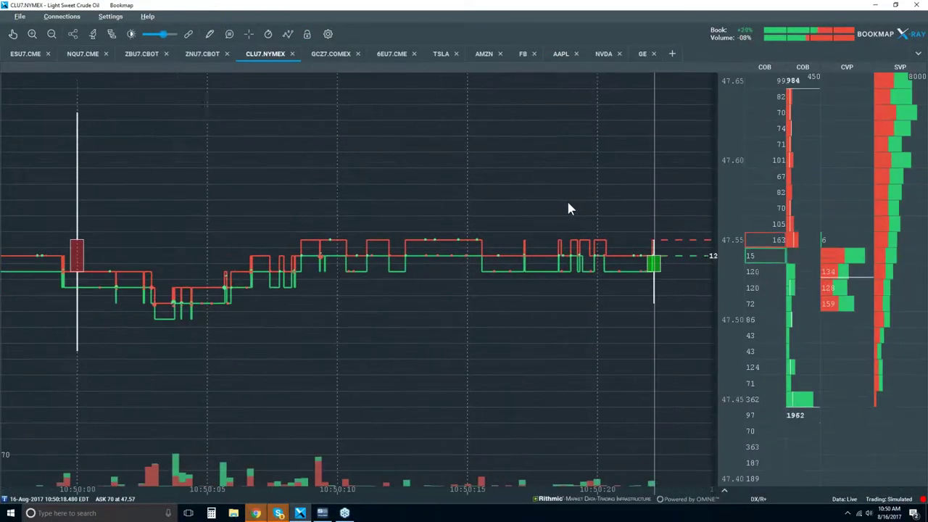
scroll(568, 204, down, 6)
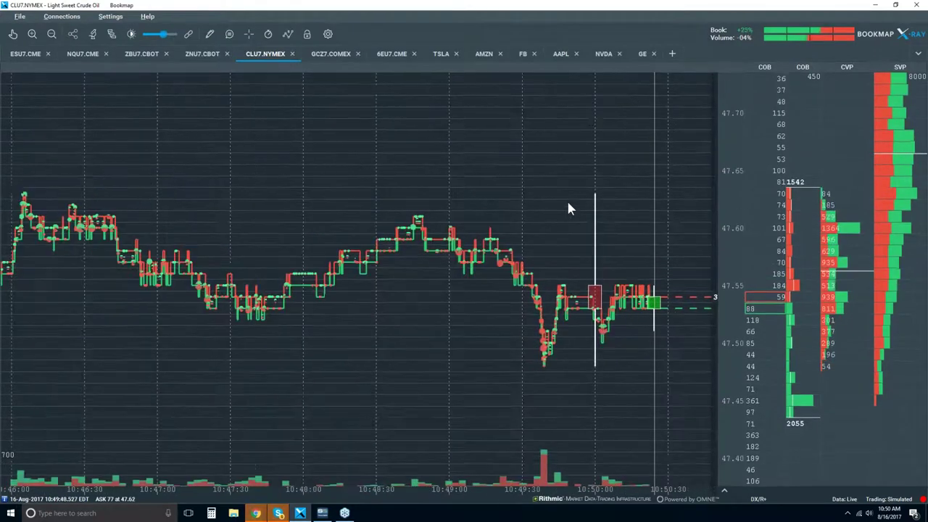
scroll(568, 209, down, 2)
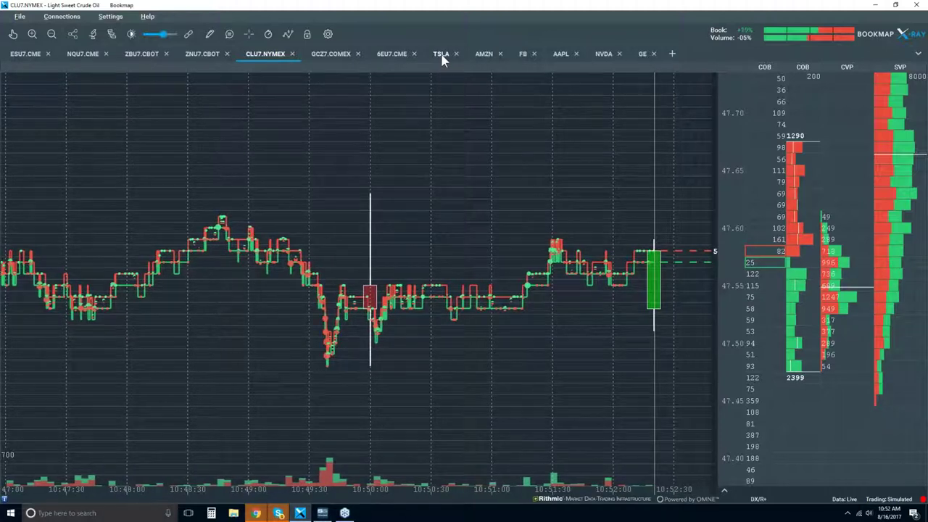
Step: Show the platform's list of data connections, including Rithmic and dxFeed / US equities
click(58, 17)
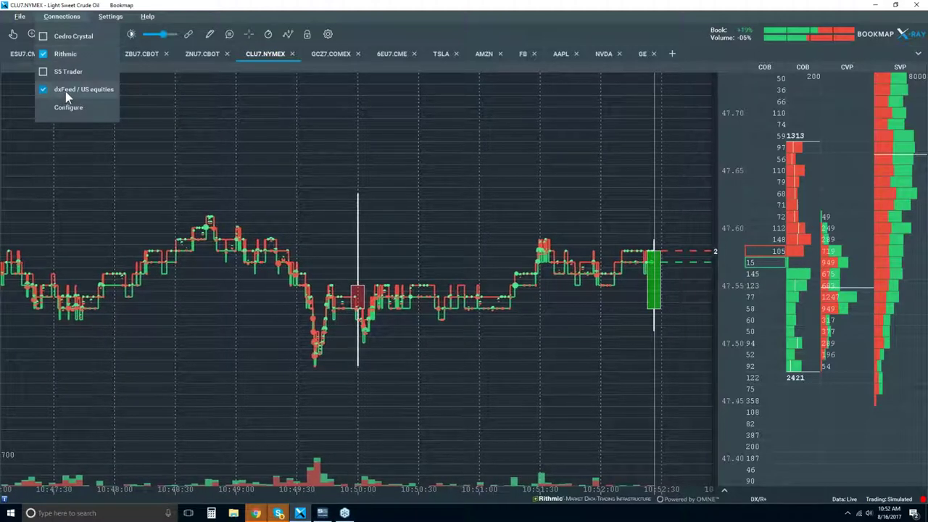
click(233, 15)
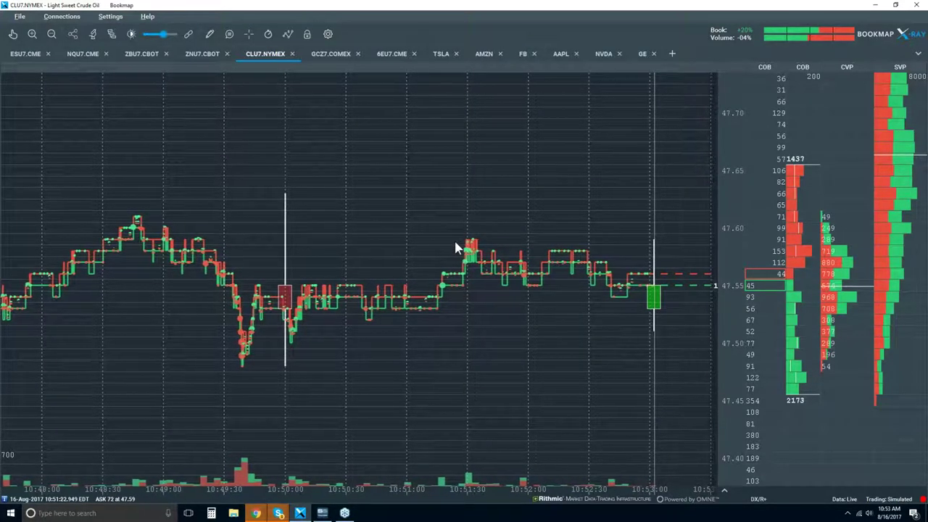
Step: Draw a horizontal line across the CLU7.NYMEX chart at about 47.54 and set the drawing mode back to None
scroll(455, 247, down, 3)
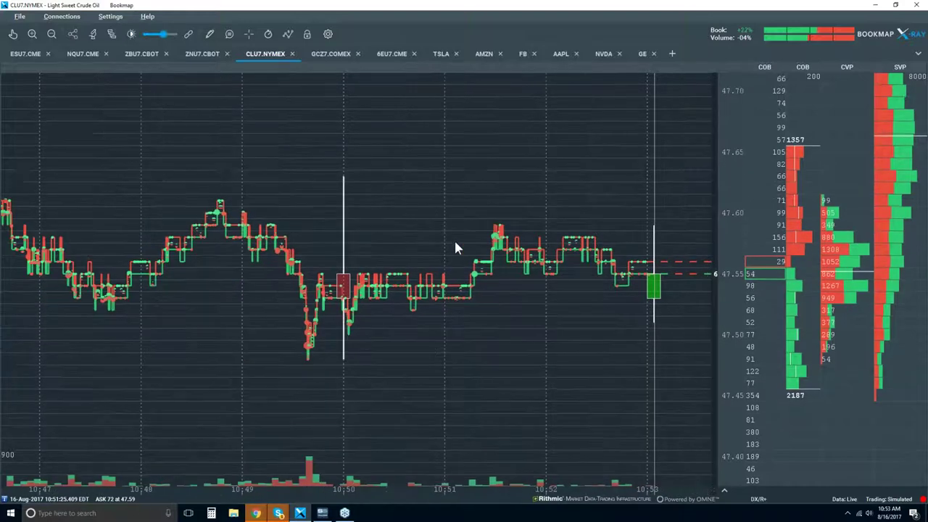
scroll(384, 290, down, 4)
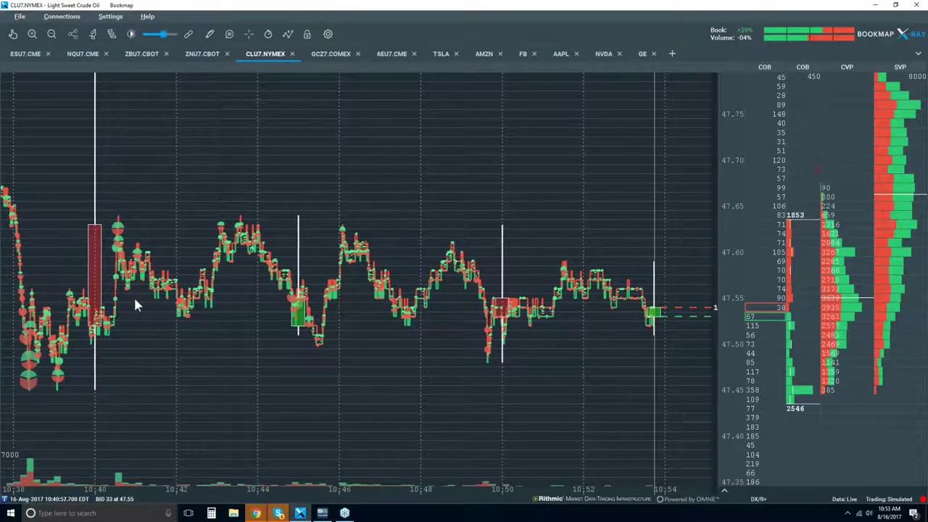
click(217, 34)
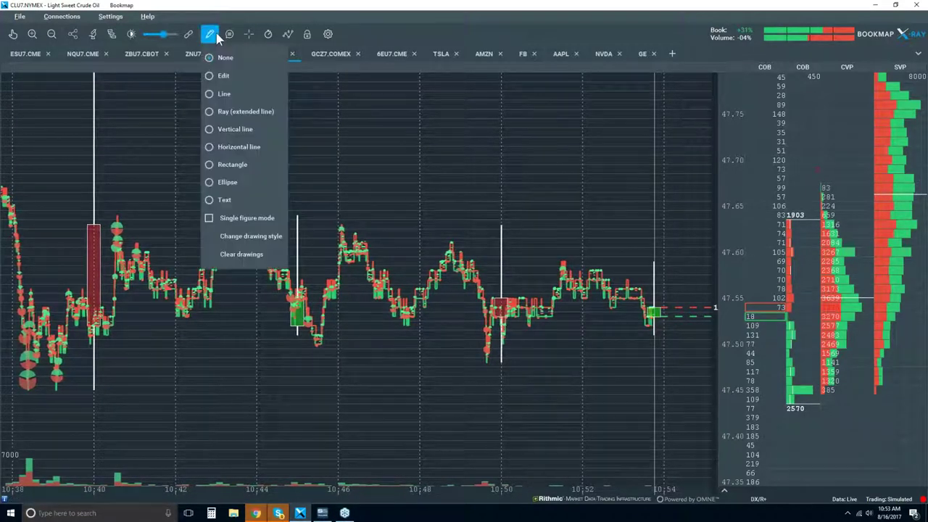
click(250, 146)
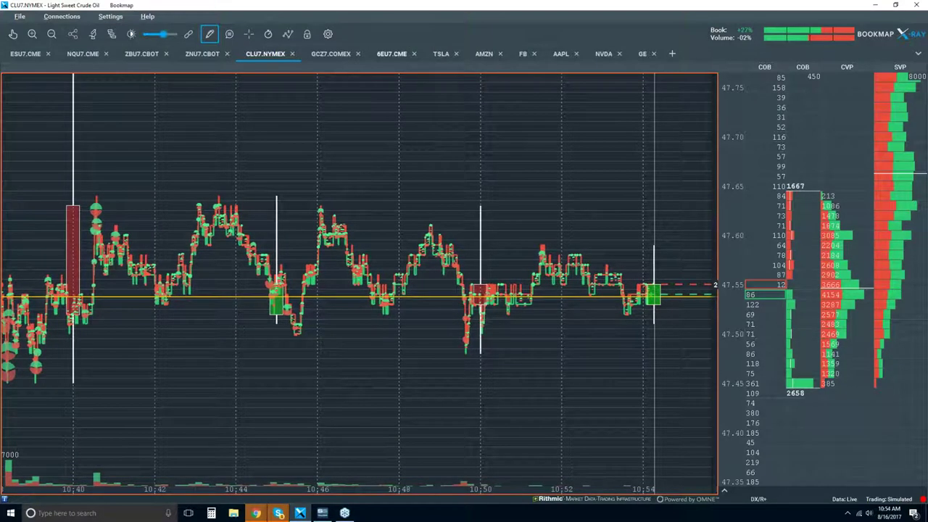
click(209, 34)
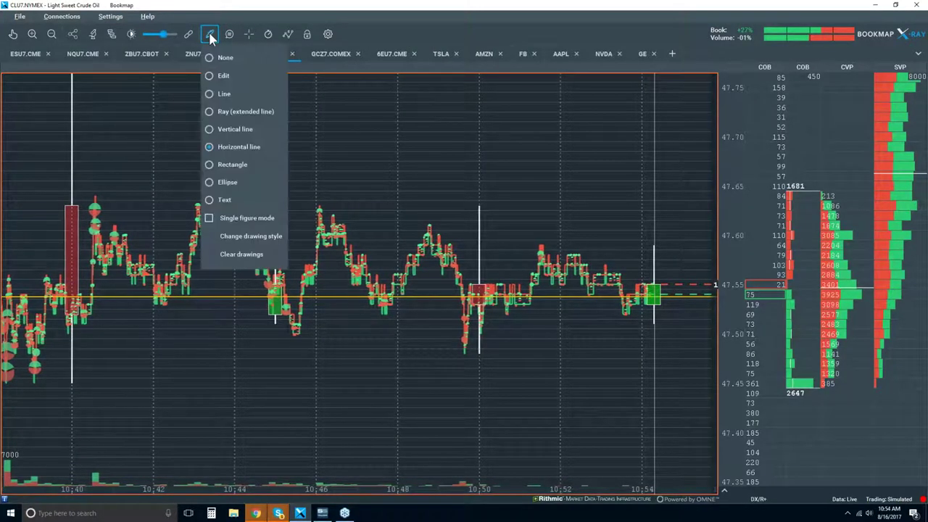
click(226, 58)
Step: Examine crude oil price action from 10:30 through the move after 10:55, relative to the horizontal line and the order book columns
scroll(472, 177, down, 3)
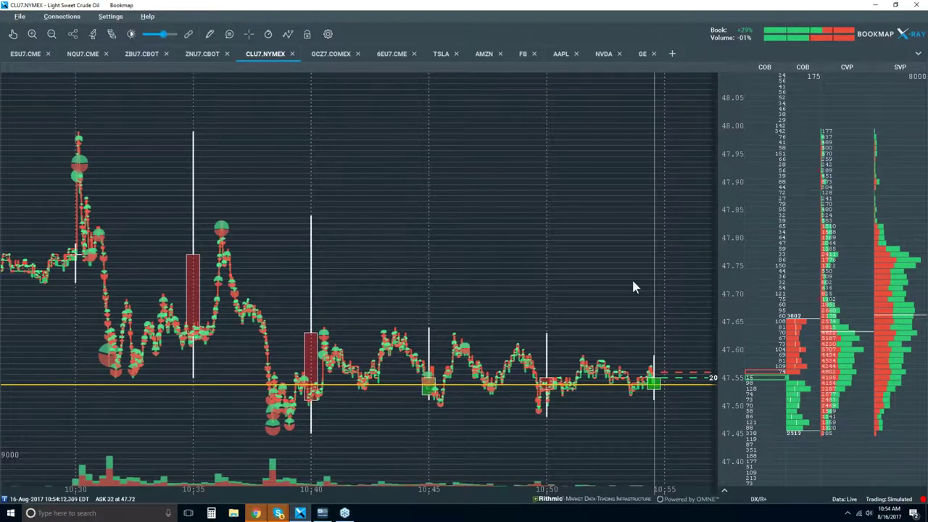
scroll(632, 284, up, 3)
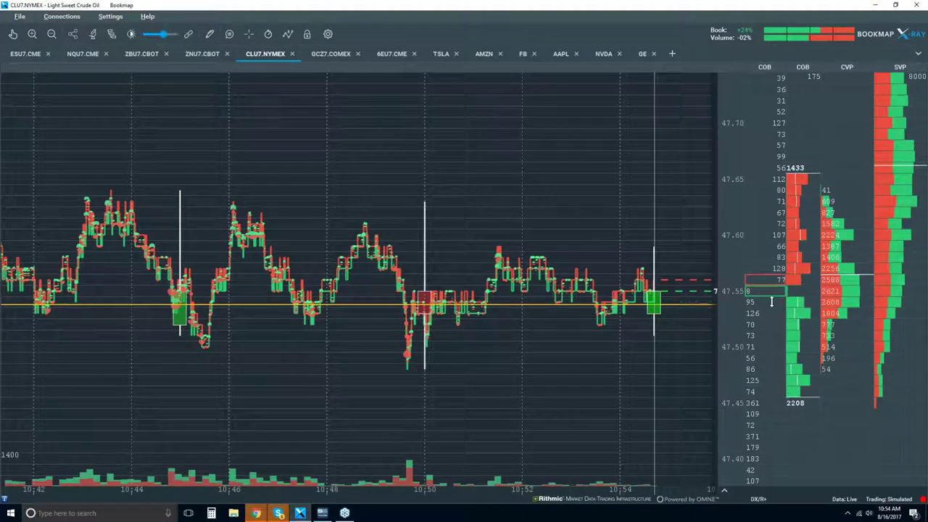
click(766, 68)
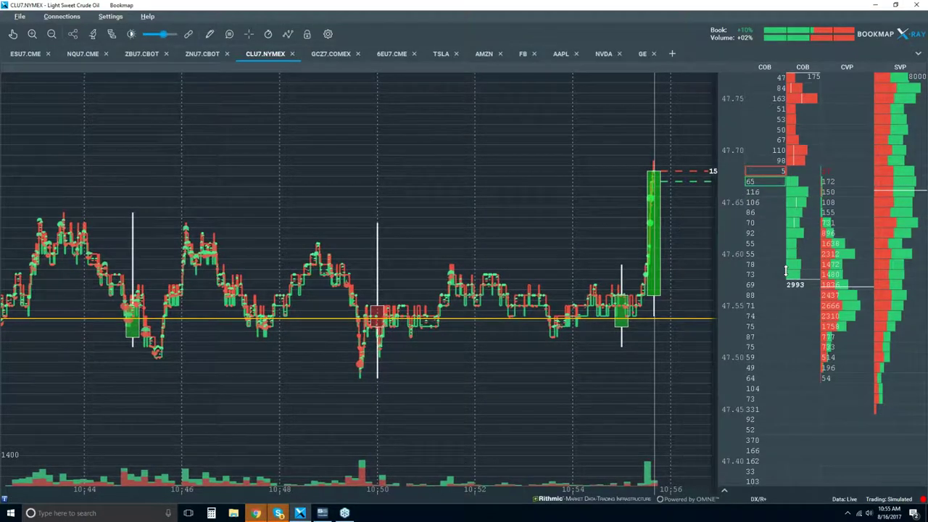
scroll(578, 276, down, 2)
scroll(577, 281, down, 2)
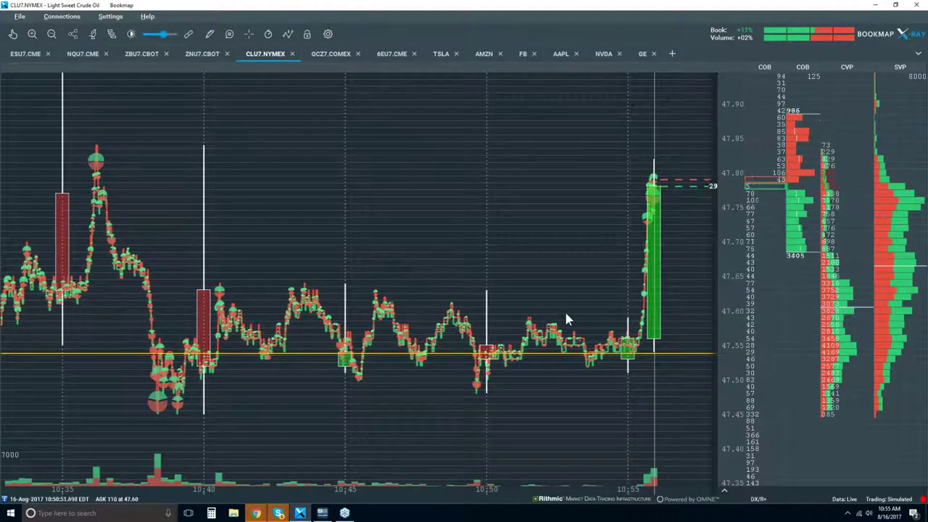
scroll(566, 254, up, 3)
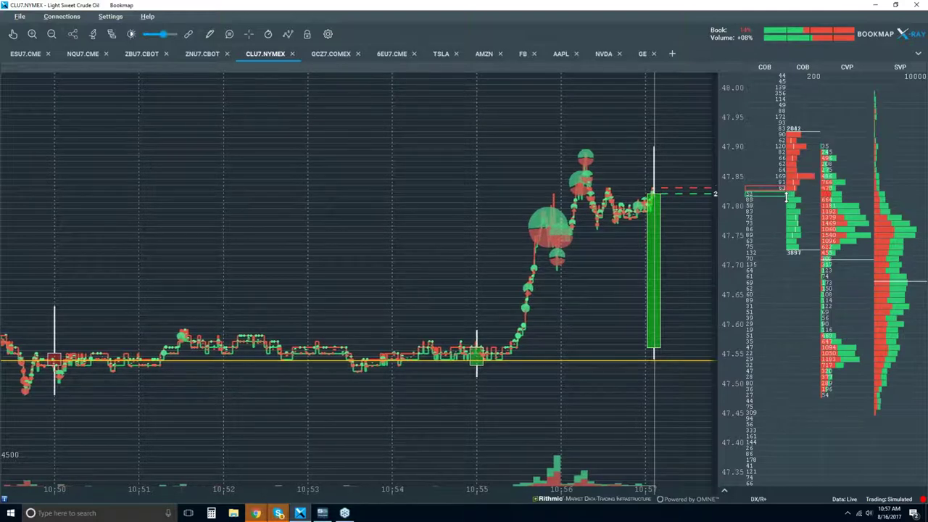
Step: Turn on the Heatmap layer for the CLU7.NYMEX chart
click(293, 36)
click(298, 178)
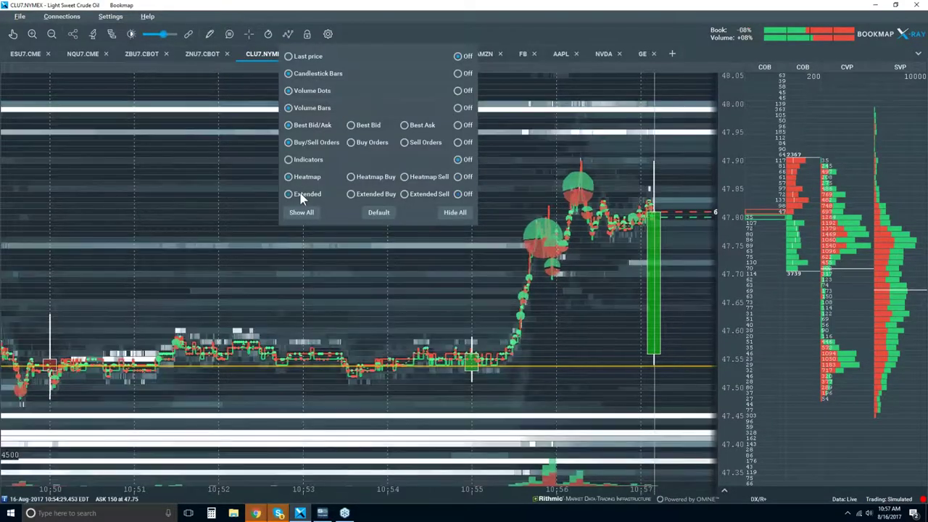
click(541, 21)
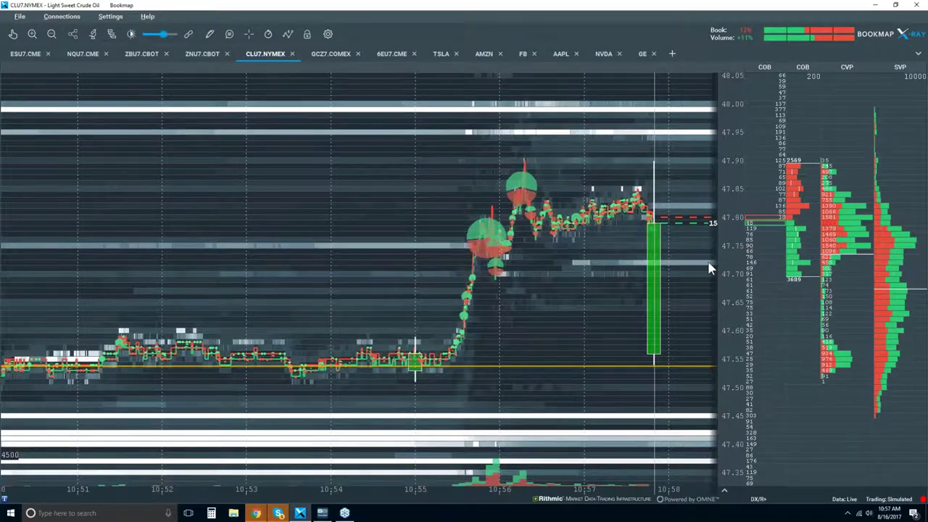
Step: Read the time, bid and traded volume of the large volume dot just after 10:56 using the data tooltip
scroll(707, 261, up, 1)
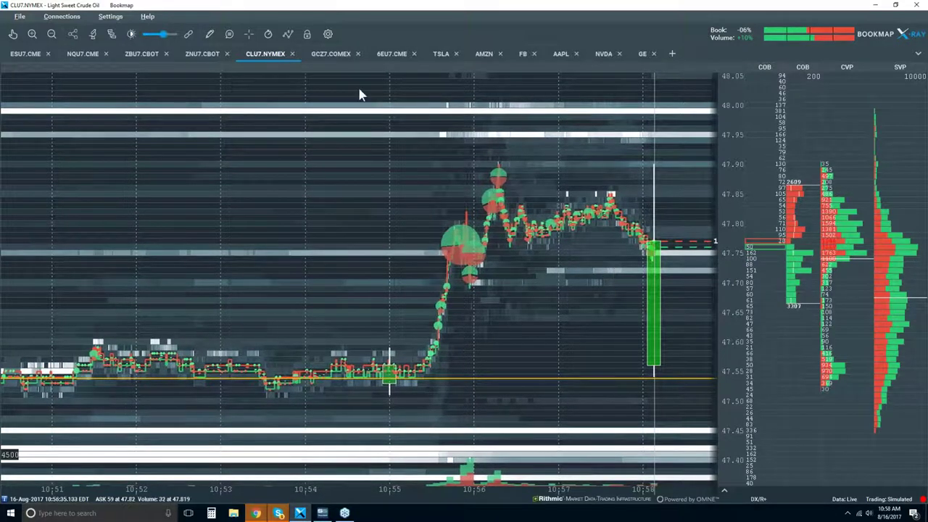
click(230, 33)
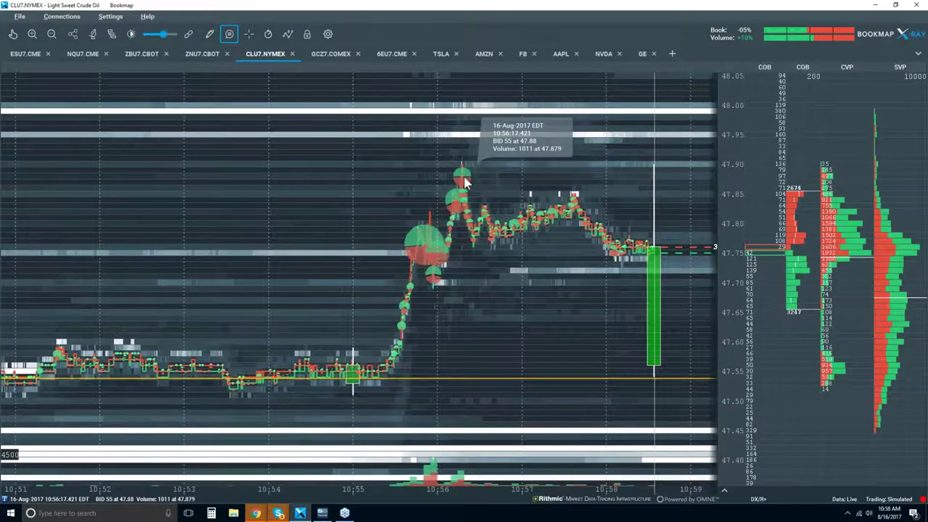
click(229, 34)
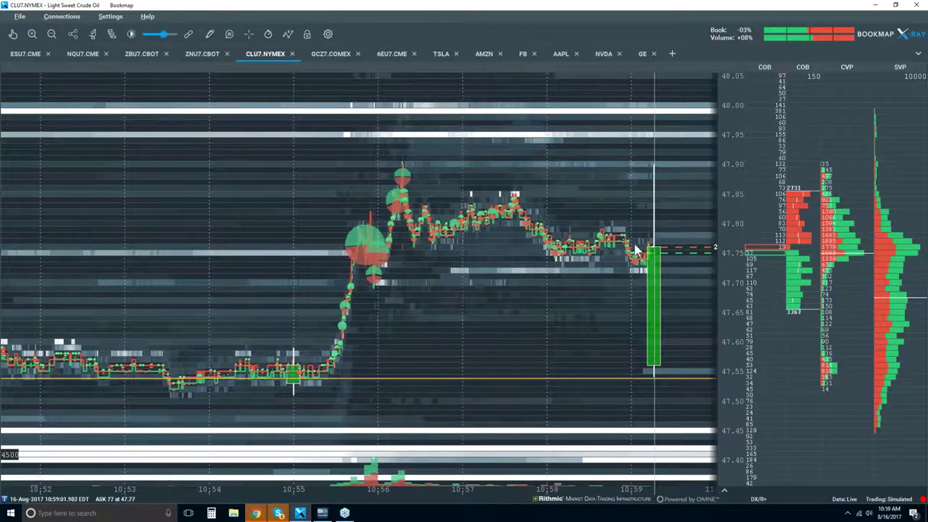
Step: Examine the heatmap's liquidity levels around price from 10:57:30 to 11:00, and then across the wider range back to 10:35
scroll(636, 250, up, 5)
scroll(636, 250, up, 2)
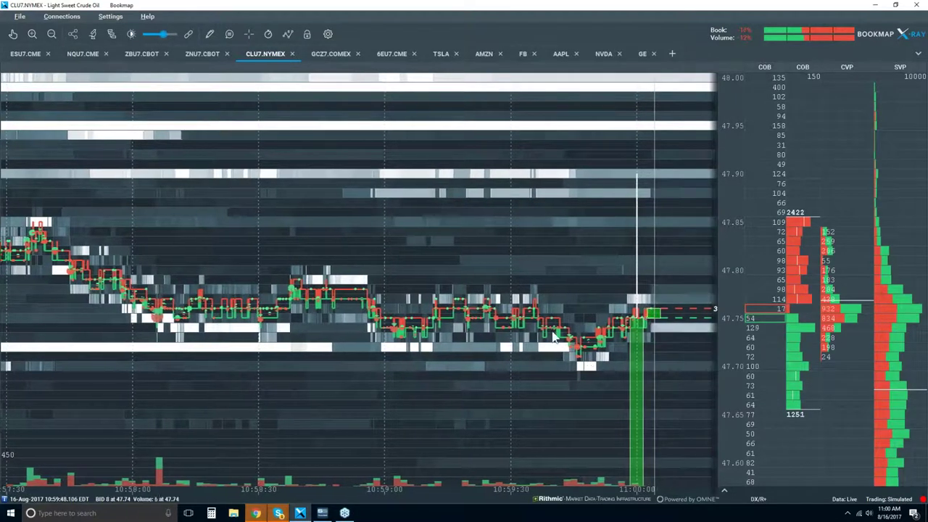
scroll(542, 323, down, 2)
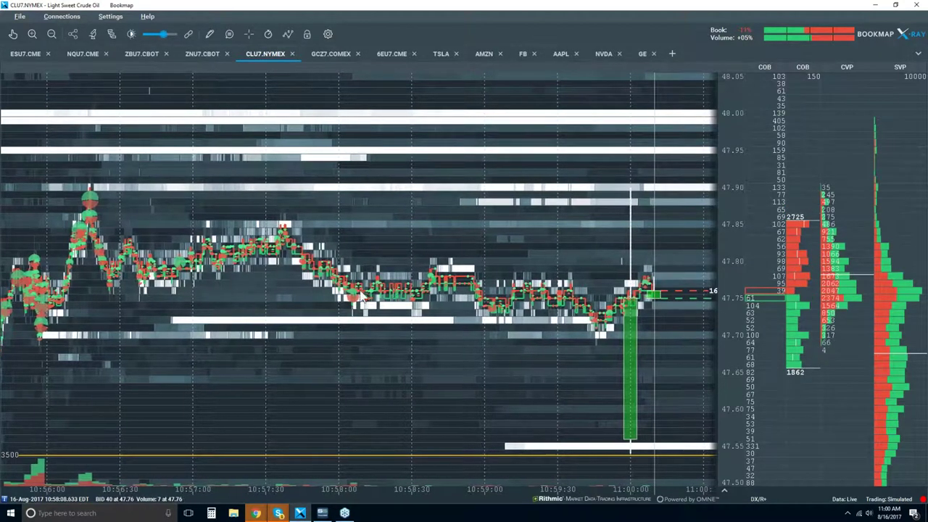
scroll(559, 284, down, 2)
scroll(558, 275, down, 1)
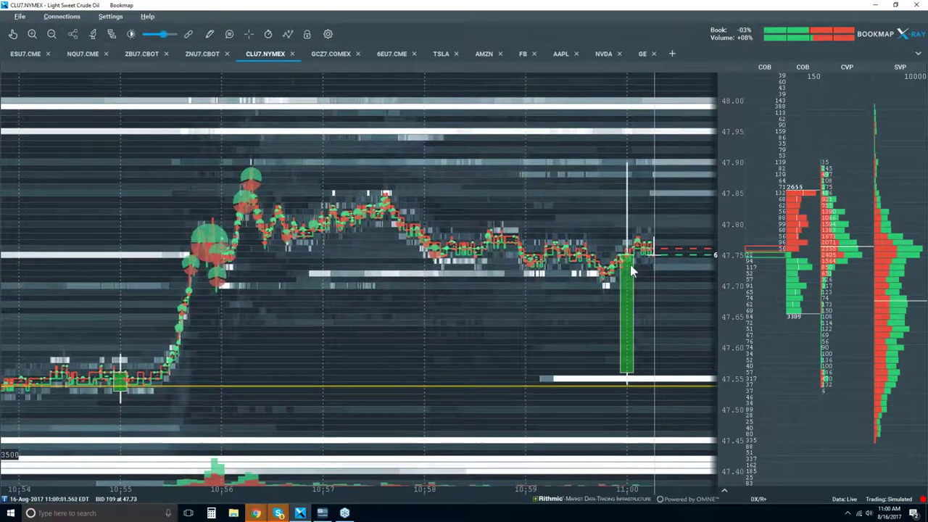
scroll(573, 272, down, 3)
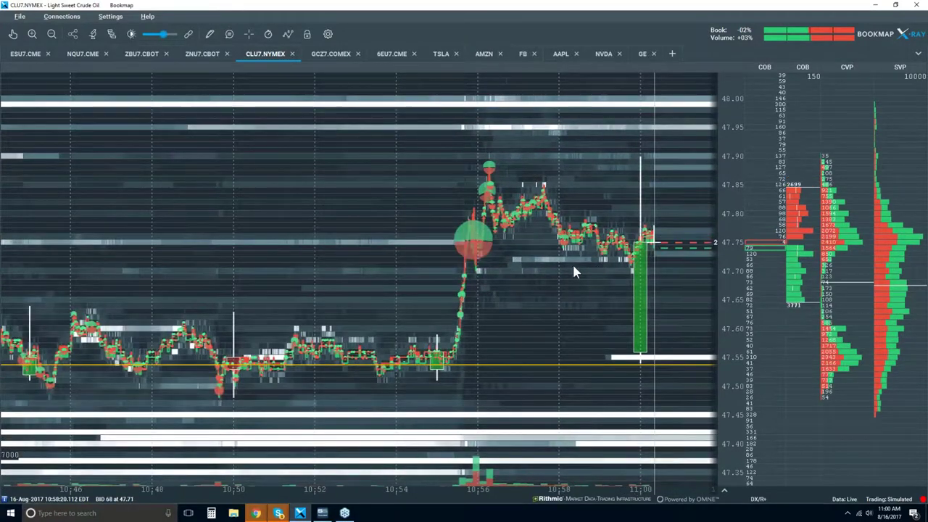
scroll(574, 267, down, 3)
scroll(573, 272, down, 2)
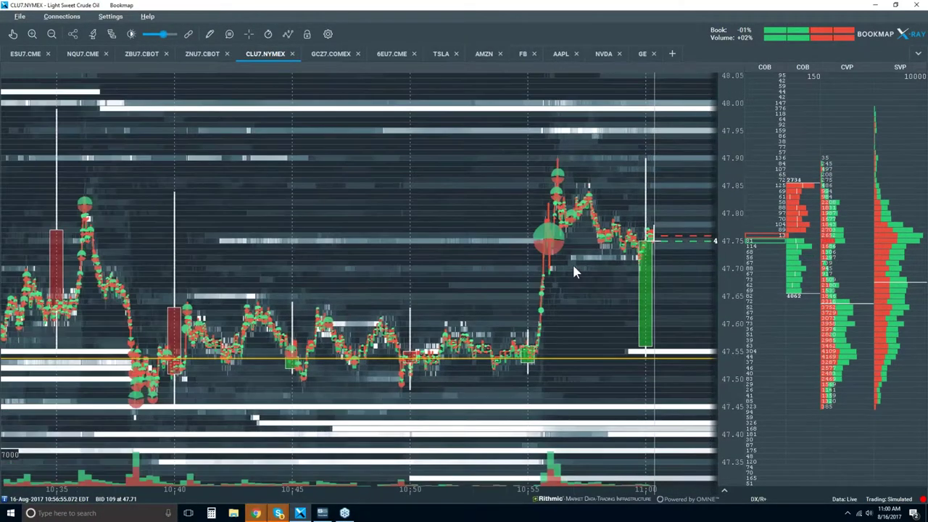